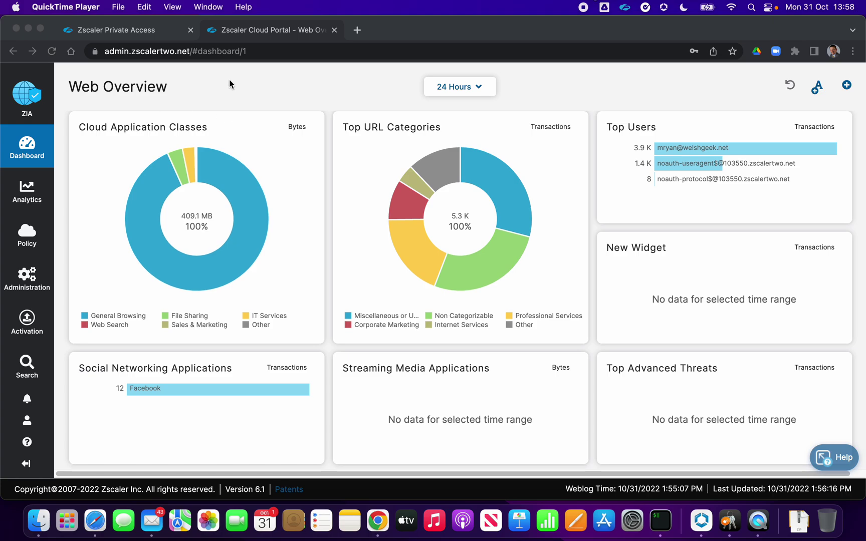
Look at the Zscaler Client Connector window, then close it
{"action": "left_click", "coordinate": [625, 8]}
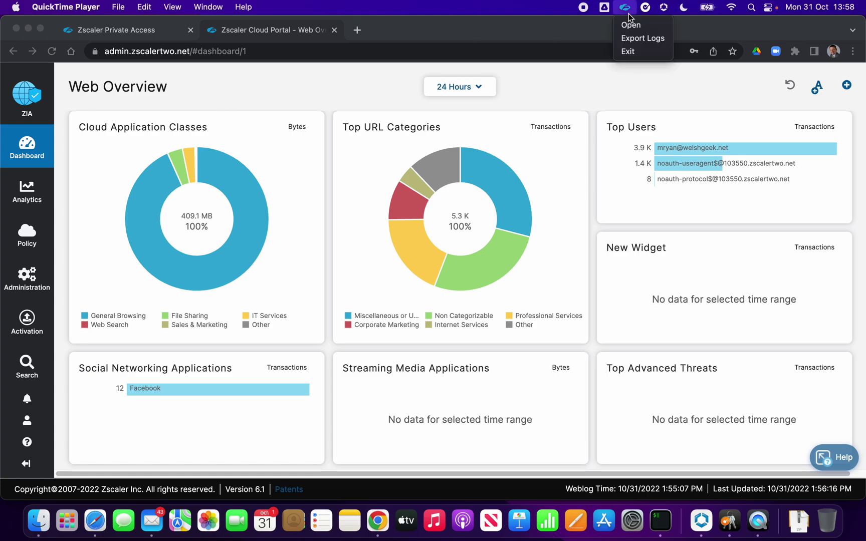
{"action": "left_click", "coordinate": [630, 25]}
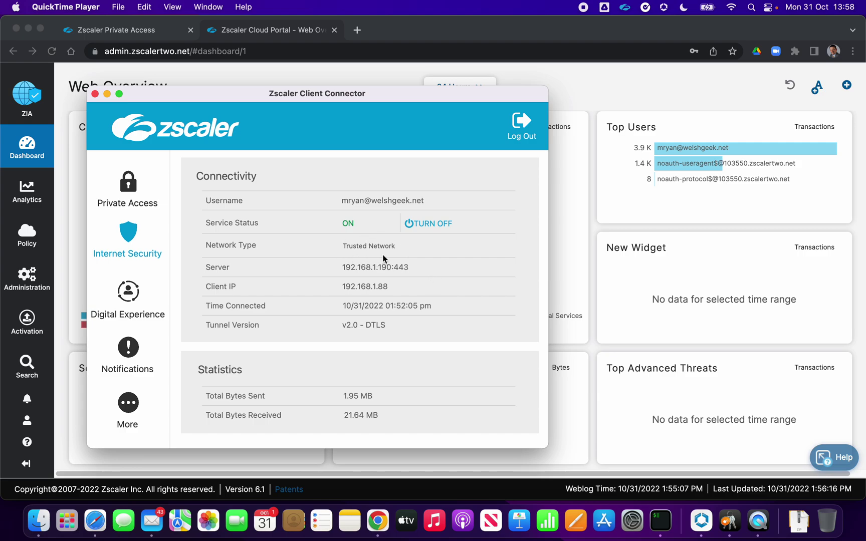
{"action": "left_click", "coordinate": [94, 94]}
{"action": "left_click", "coordinate": [358, 33]}
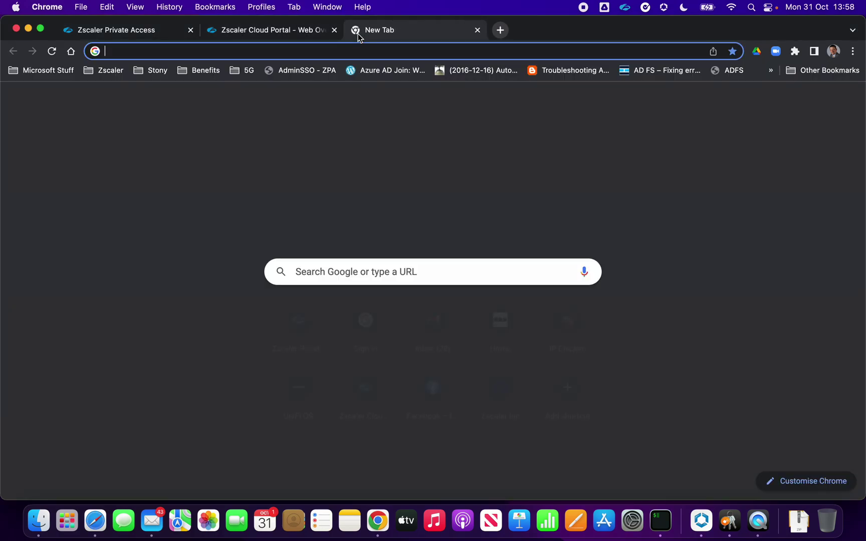
{"action": "type", "text": "ipchi"}
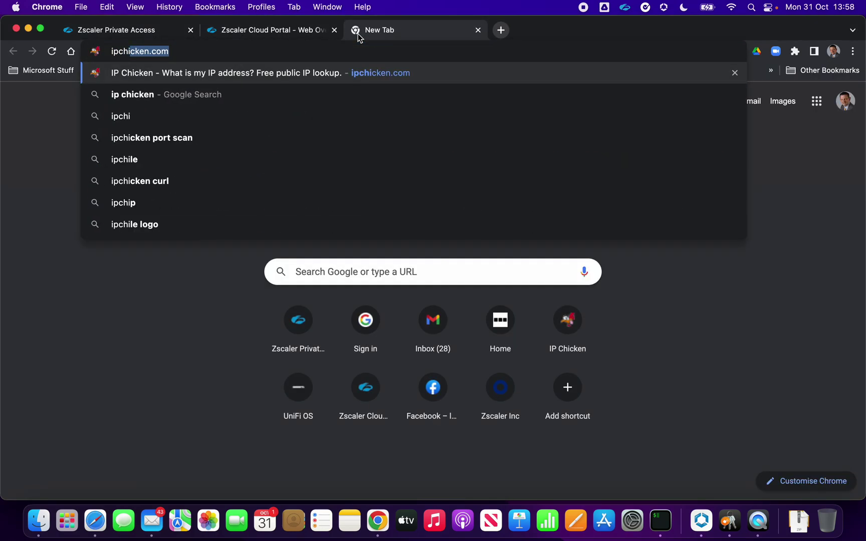
{"action": "key", "text": "Return"}
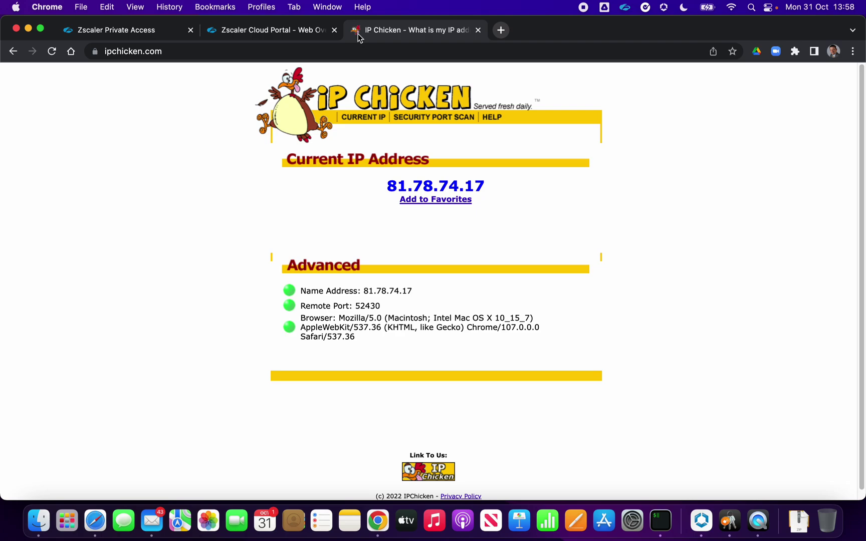
{"action": "left_click_drag", "start_coordinate": [484, 186], "coordinate": [390, 191]}
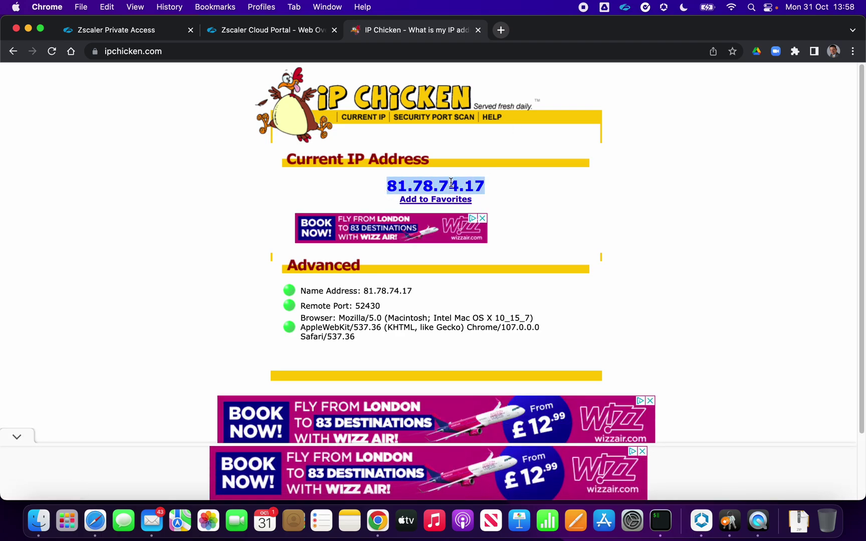
{"action": "left_click", "coordinate": [696, 194]}
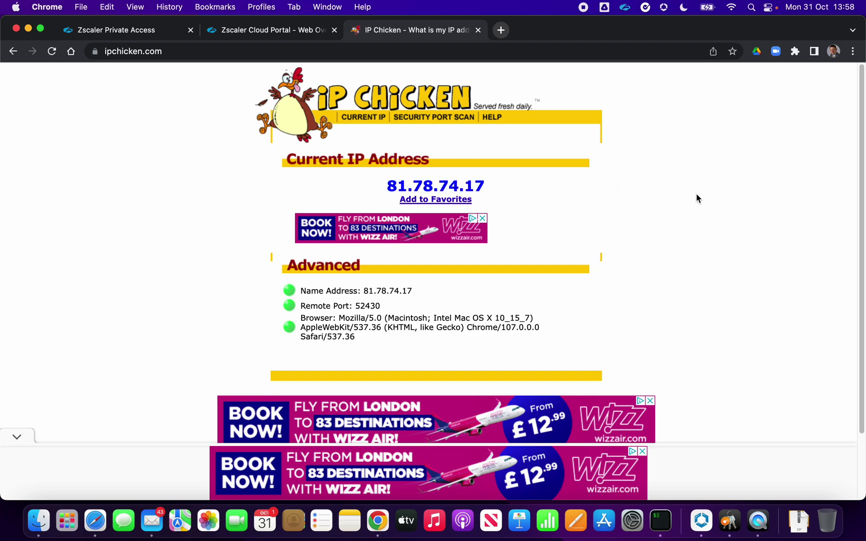
{"action": "left_click", "coordinate": [732, 7]}
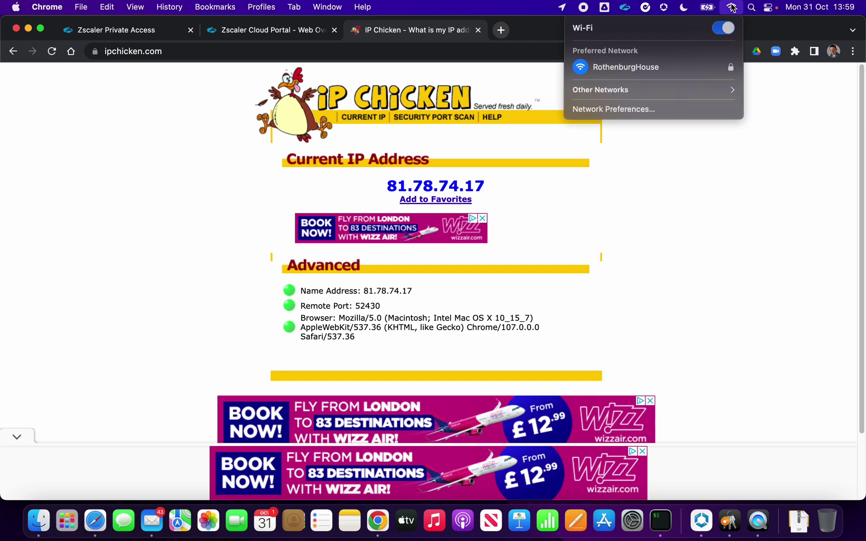
Toggle Wi-Fi off and back on, then join the iPhone's personal hotspot
{"action": "left_click", "coordinate": [723, 29]}
{"action": "left_click", "coordinate": [722, 29]}
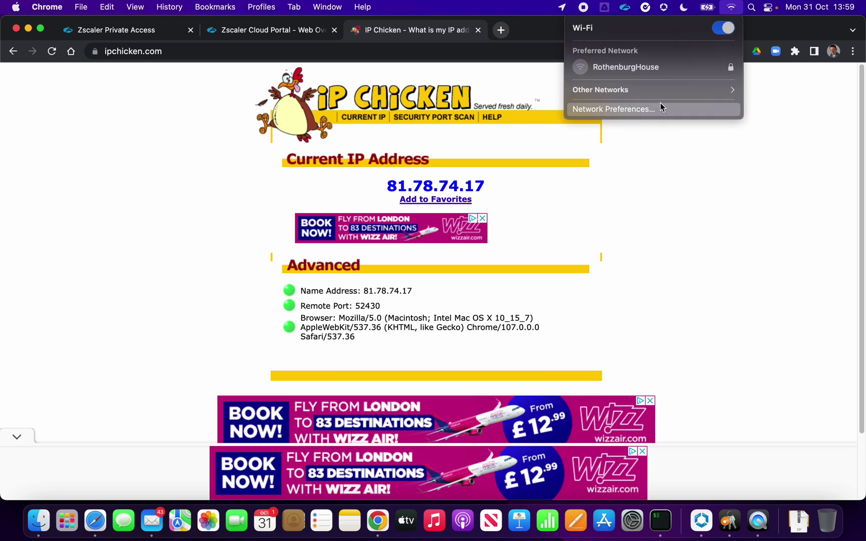
{"action": "left_click", "coordinate": [646, 66]}
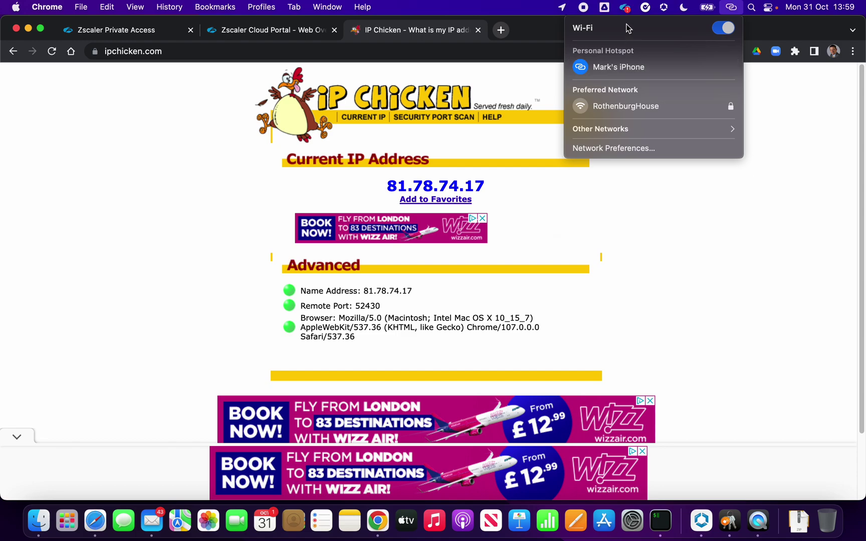
{"action": "left_click", "coordinate": [539, 34]}
{"action": "left_click", "coordinate": [626, 9]}
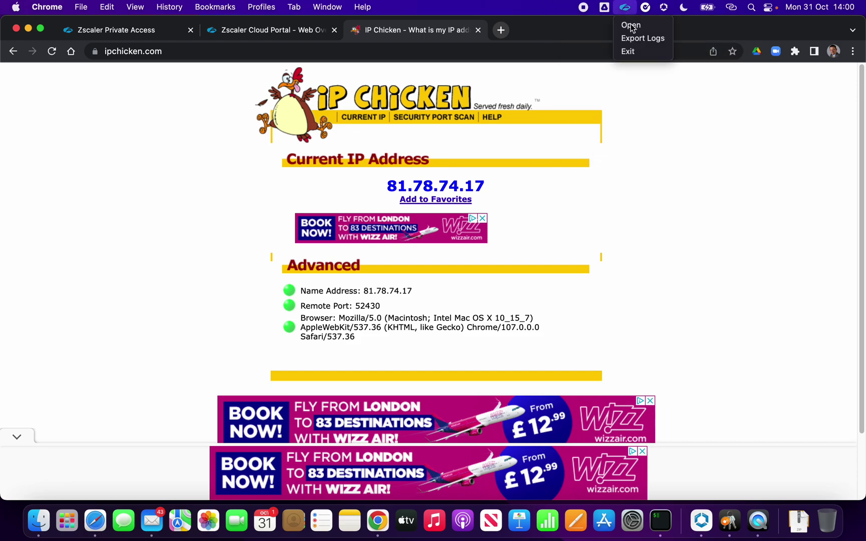
{"action": "left_click", "coordinate": [631, 25]}
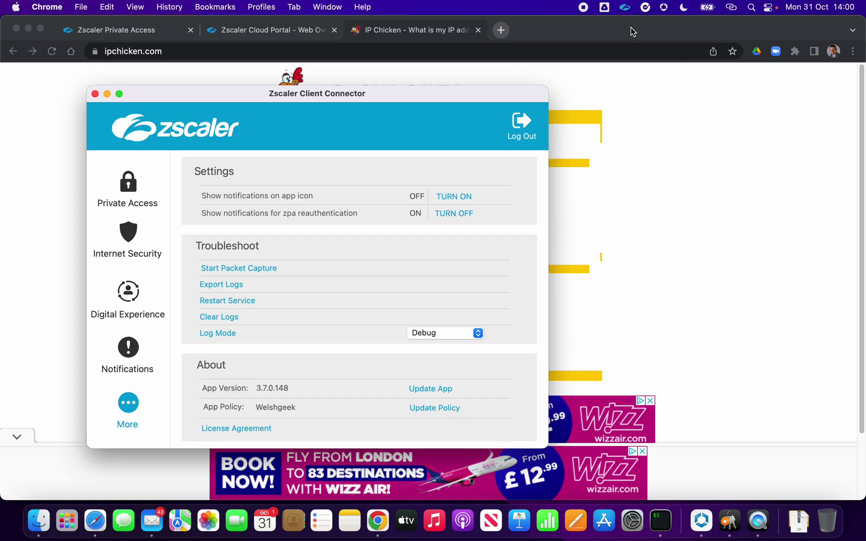
{"action": "left_click", "coordinate": [146, 244]}
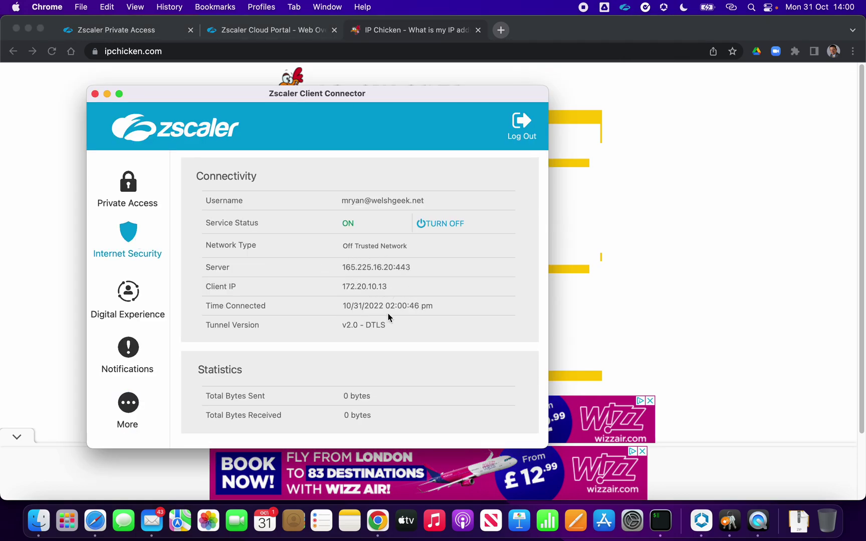
{"action": "left_click", "coordinate": [129, 194]}
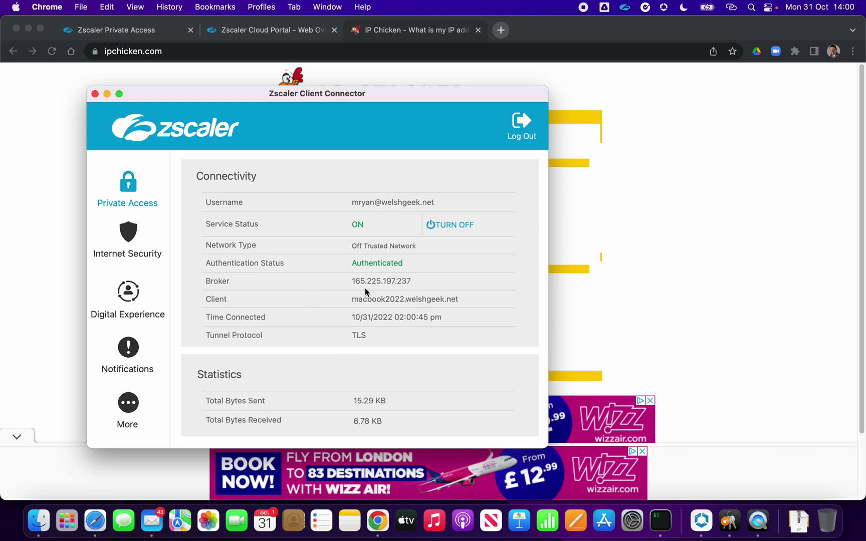
{"action": "left_click", "coordinate": [95, 94]}
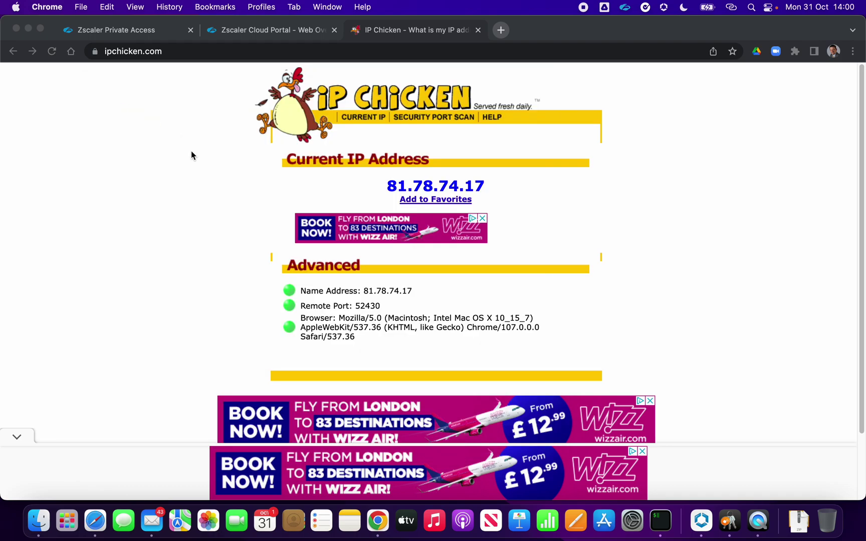
Reload IP Chicken to see the new IP 165.225.16.121, then view the ZPA dashboard
{"action": "left_click", "coordinate": [51, 52]}
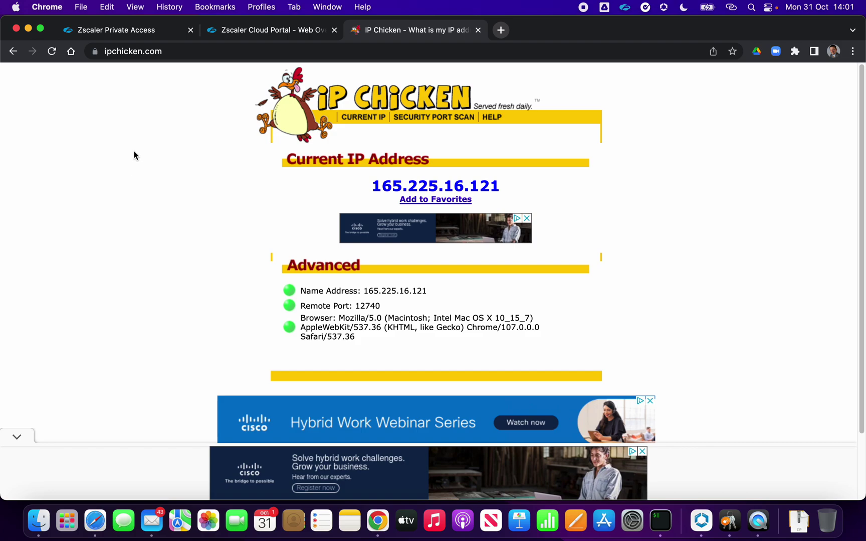
{"action": "left_click", "coordinate": [130, 28]}
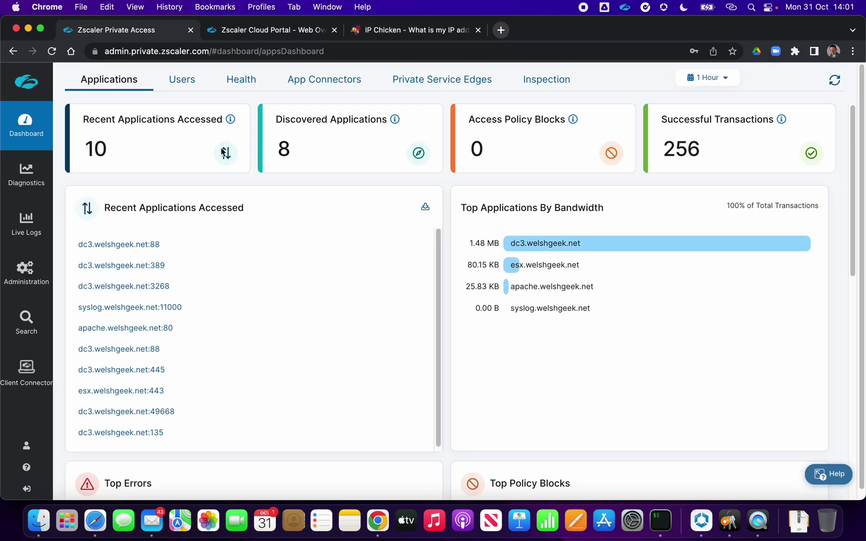
Show the Application Segments list with the ADFS, Apache, Domain Controller and Wildcard segments
{"action": "mouse_move", "coordinate": [36, 281]}
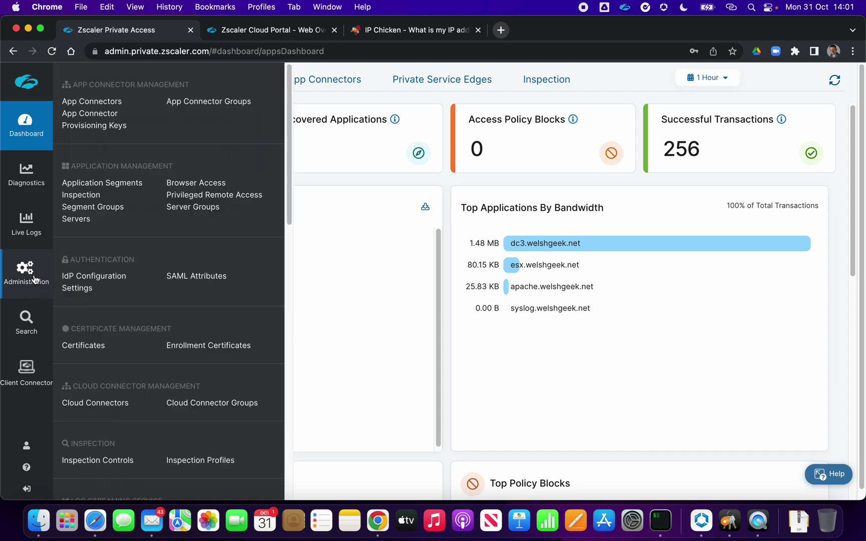
{"action": "left_click", "coordinate": [130, 188]}
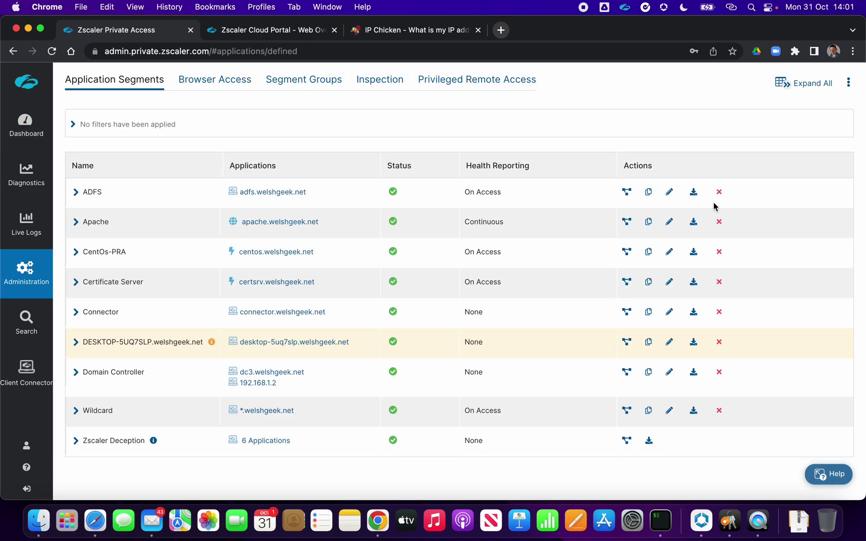
{"action": "left_click", "coordinate": [848, 85]}
Start a new application segment named IPChicken for the domain *.ipchicken.com
{"action": "left_click", "coordinate": [789, 173]}
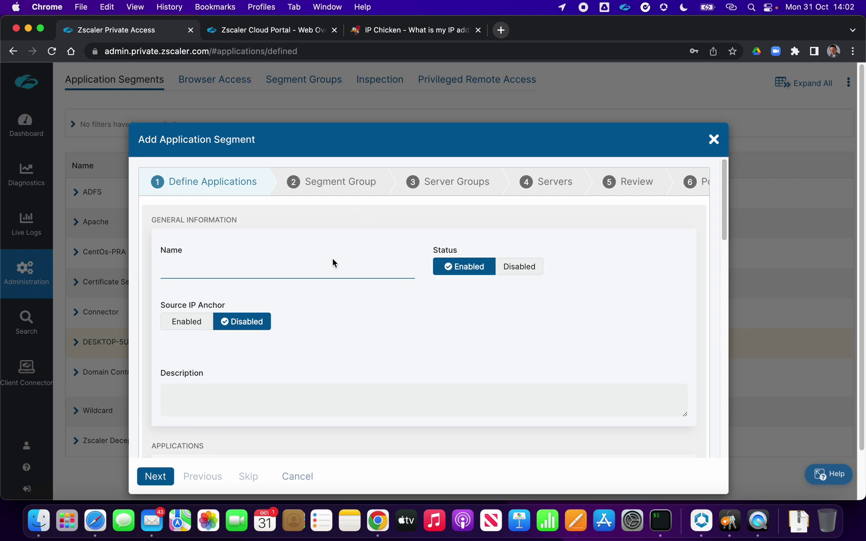
{"action": "left_click", "coordinate": [332, 263]}
{"action": "type", "text": "IPCh"}
{"action": "key", "text": "BackSpace"}
{"action": "key", "text": "BackSpace"}
{"action": "key", "text": "BackSpace"}
{"action": "type", "text": "PChicken"}
{"action": "scroll", "coordinate": [332, 260], "scroll_direction": "down", "scroll_amount": 5}
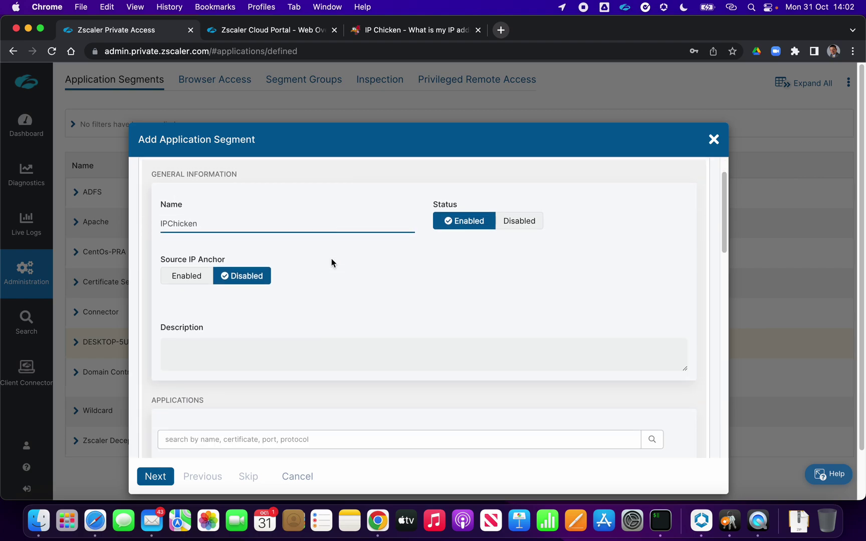
{"action": "scroll", "coordinate": [332, 258], "scroll_direction": "down", "scroll_amount": 3}
{"action": "left_click", "coordinate": [313, 335]}
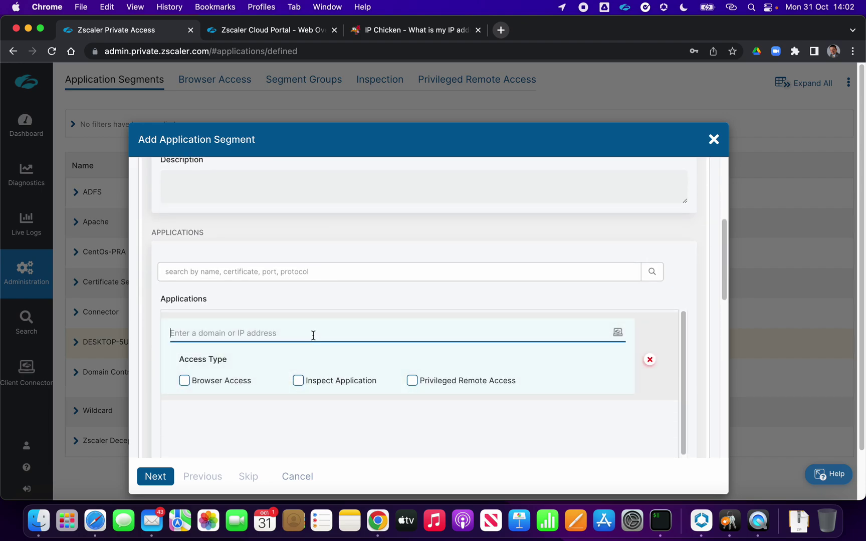
{"action": "type", "text": "*.ipche"}
{"action": "type", "text": "cken.com"}
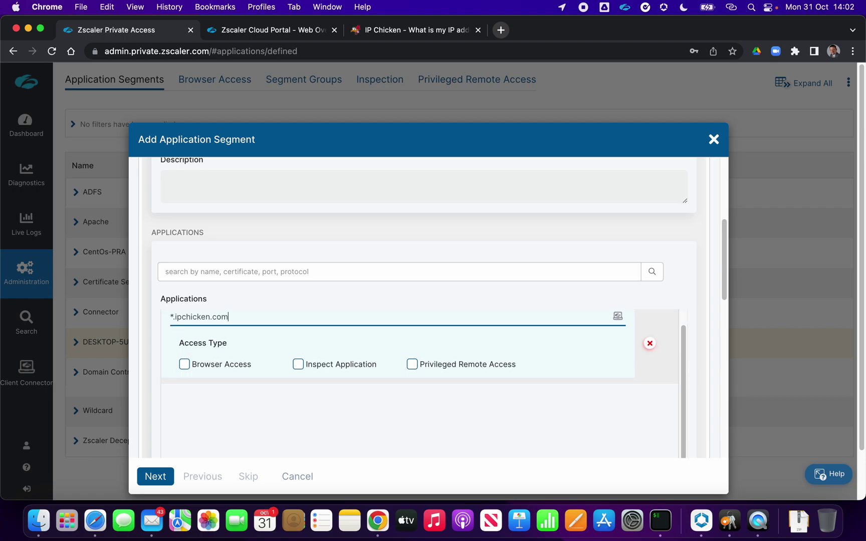
Add TCP port ranges 80–80 and 443–443 and advance to the Segment Group step
{"action": "scroll", "coordinate": [232, 316], "scroll_direction": "down", "scroll_amount": 10}
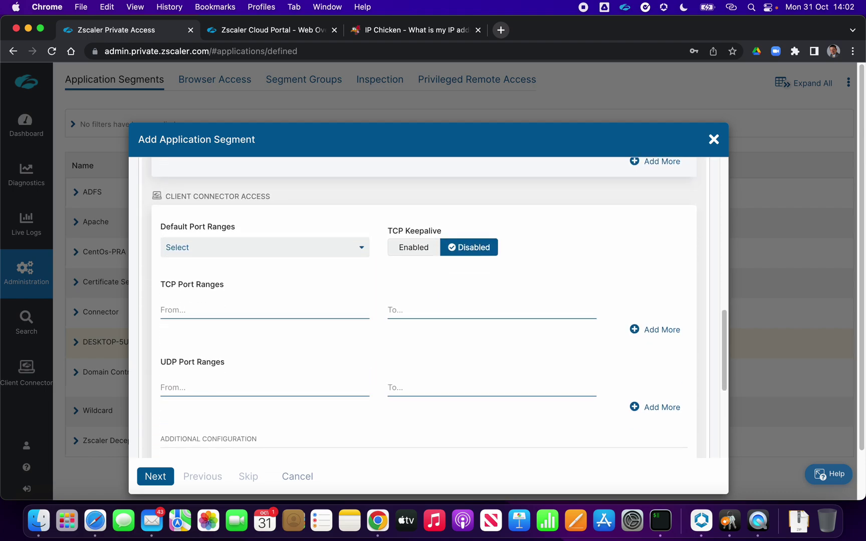
{"action": "left_click", "coordinate": [232, 316]}
{"action": "type", "text": "80"}
{"action": "key", "text": "Tab"}
{"action": "type", "text": "80"}
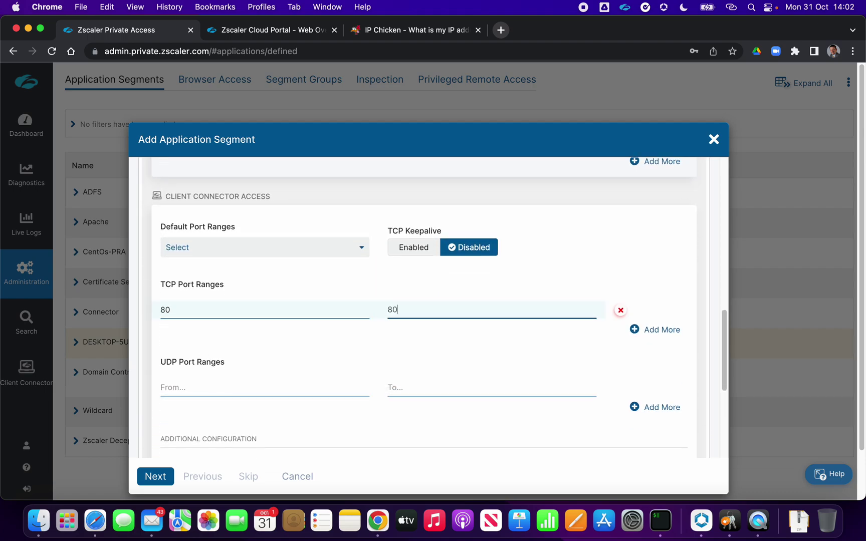
{"action": "left_click", "coordinate": [644, 329]}
{"action": "left_click", "coordinate": [308, 326]}
{"action": "type", "text": "443"}
{"action": "key", "text": "Tab"}
{"action": "type", "text": "443"}
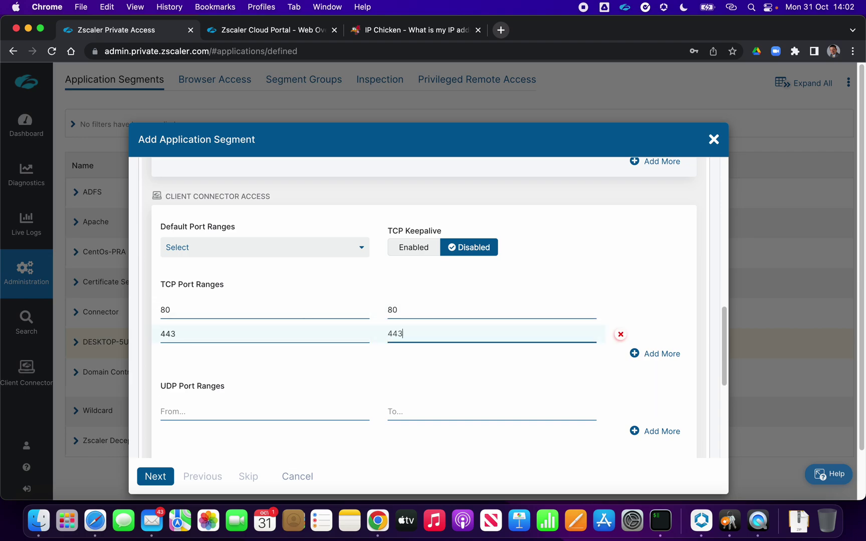
{"action": "scroll", "coordinate": [570, 265], "scroll_direction": "down", "scroll_amount": 5}
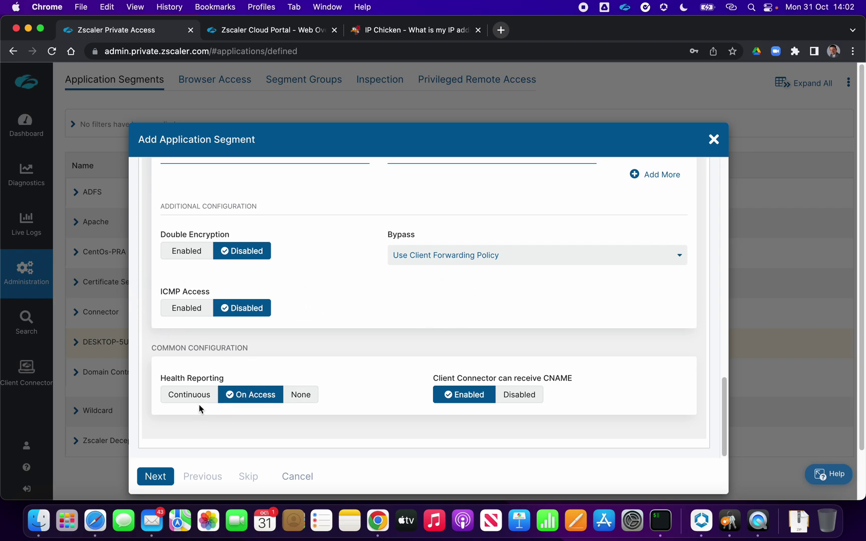
{"action": "left_click", "coordinate": [156, 477]}
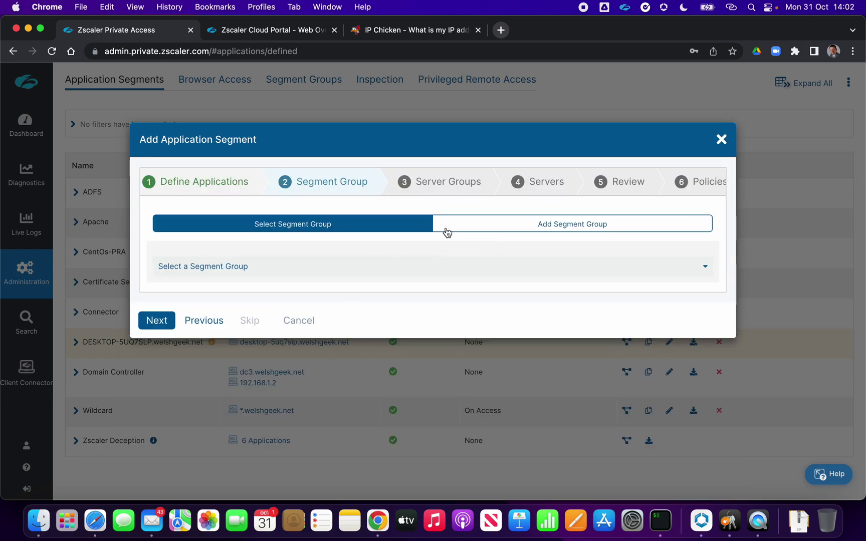
Assign the segment to the existing Browser segment group
{"action": "left_click", "coordinate": [512, 216]}
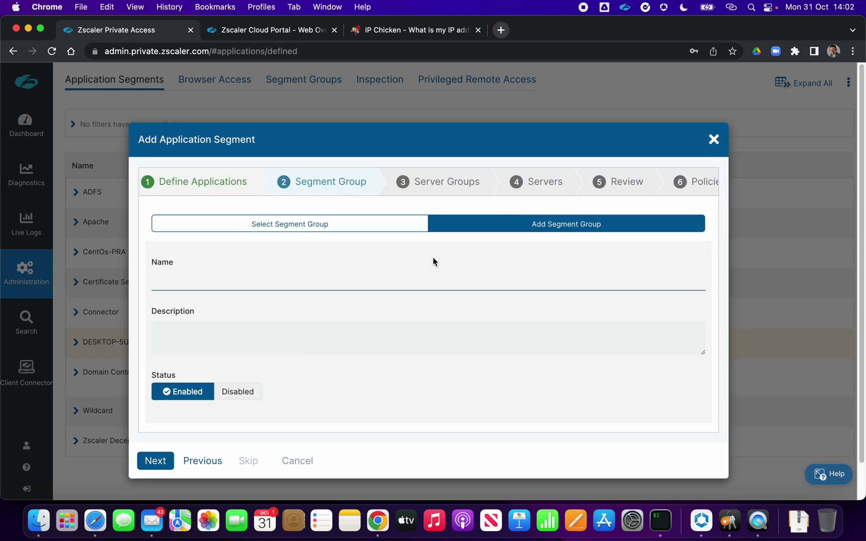
{"action": "left_click", "coordinate": [376, 228]}
{"action": "left_click", "coordinate": [400, 269]}
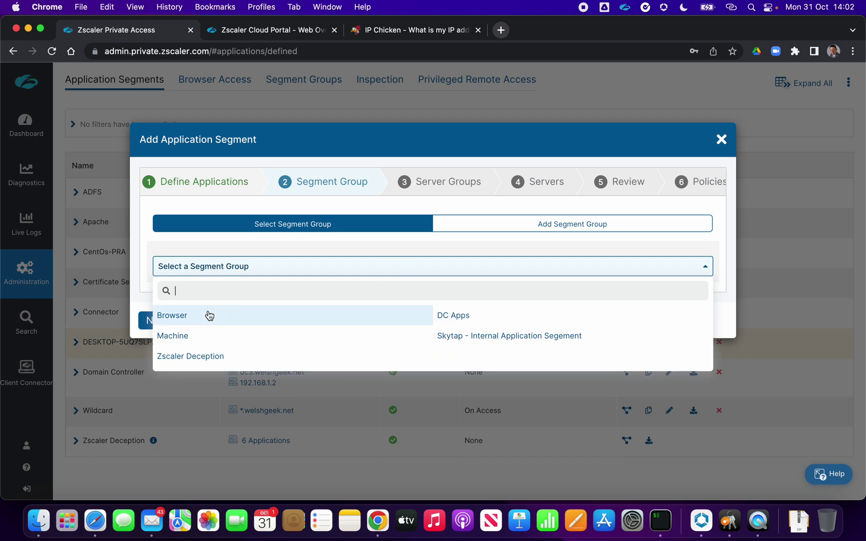
{"action": "left_click", "coordinate": [184, 318]}
{"action": "left_click", "coordinate": [156, 321]}
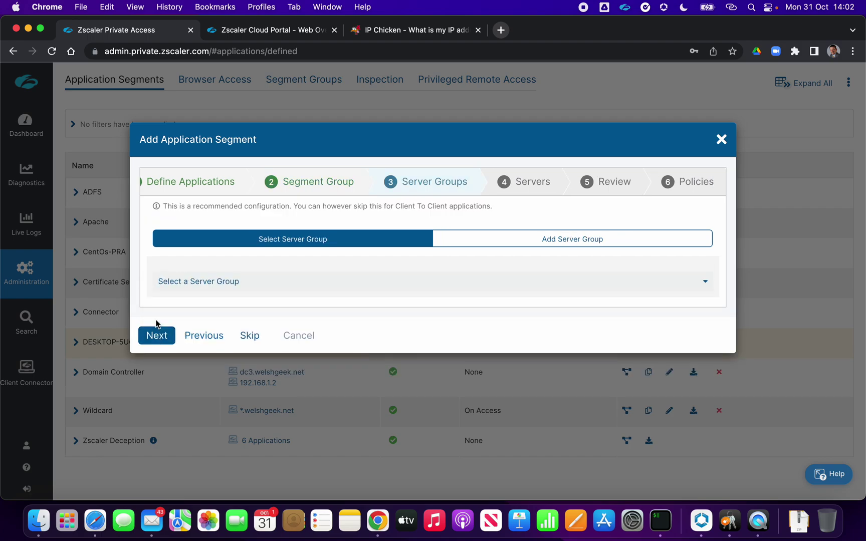
Choose the DC Discovery server group, save the segment, and exit the wizard
{"action": "left_click", "coordinate": [411, 282]}
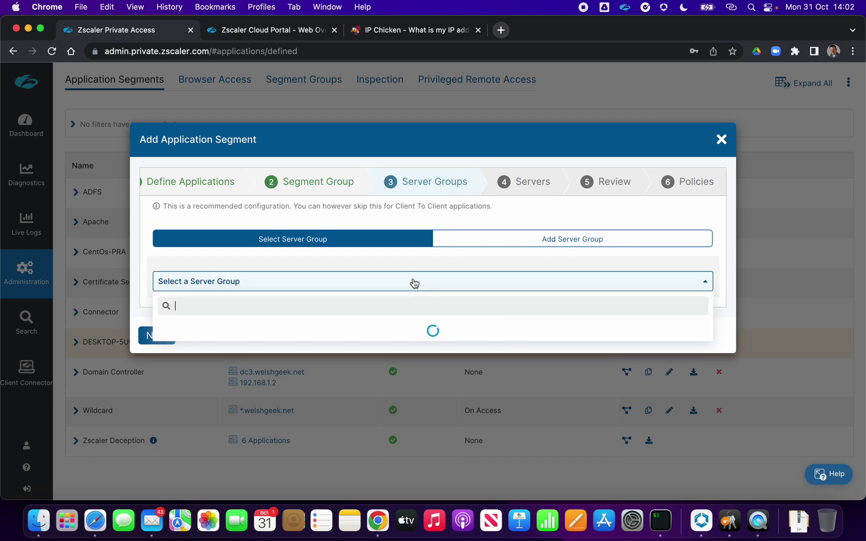
{"action": "left_click", "coordinate": [202, 331]}
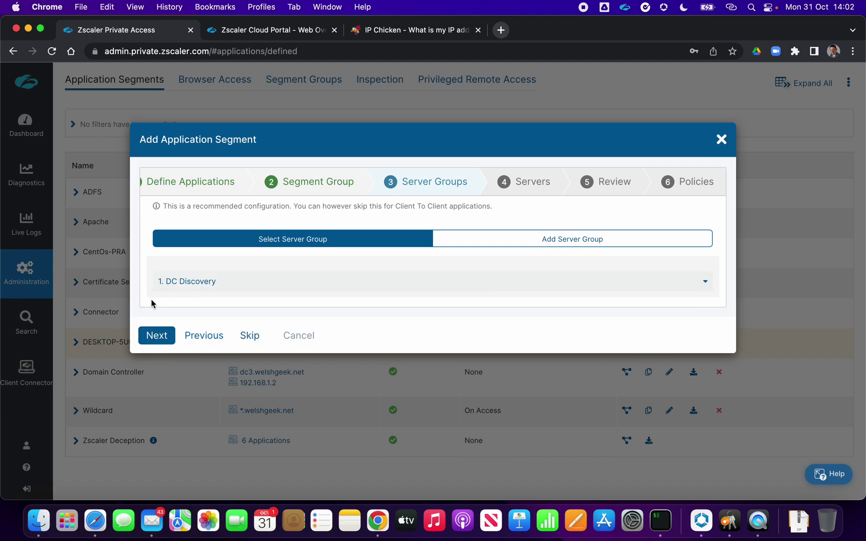
{"action": "left_click", "coordinate": [158, 338]}
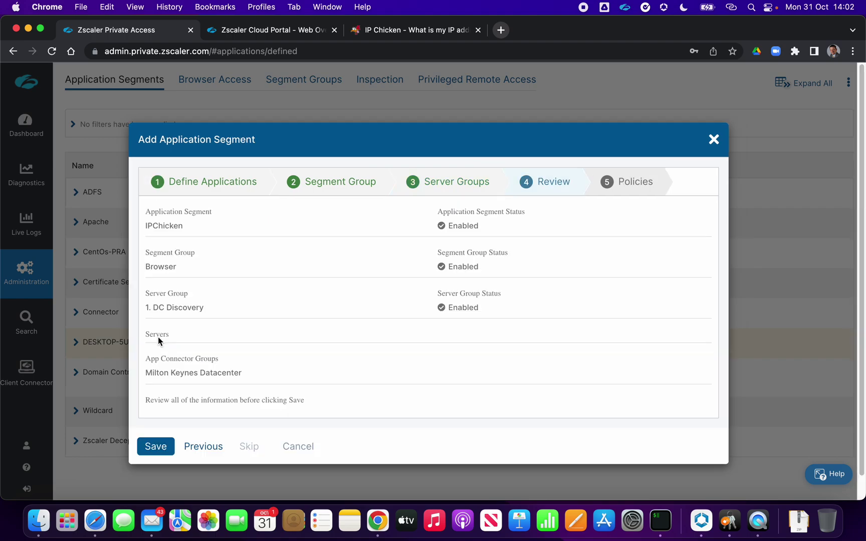
{"action": "left_click", "coordinate": [164, 451]}
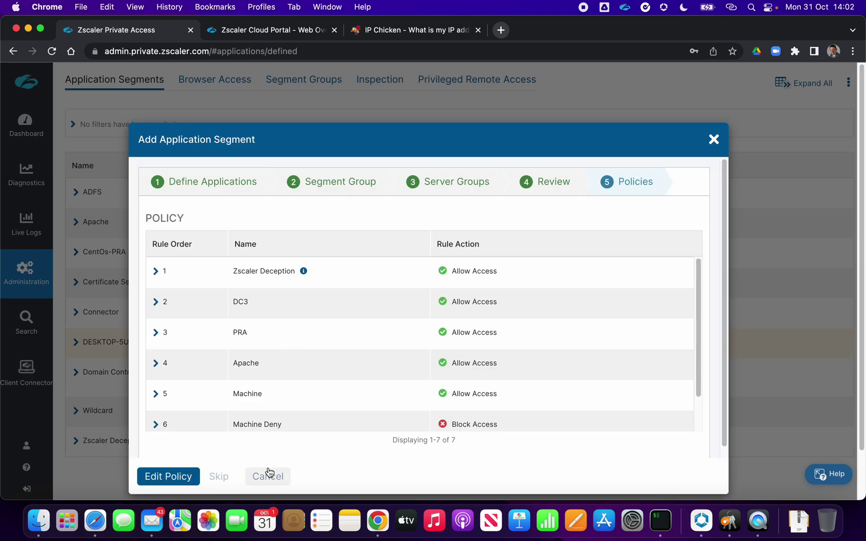
{"action": "scroll", "coordinate": [217, 456], "scroll_direction": "down", "scroll_amount": 1}
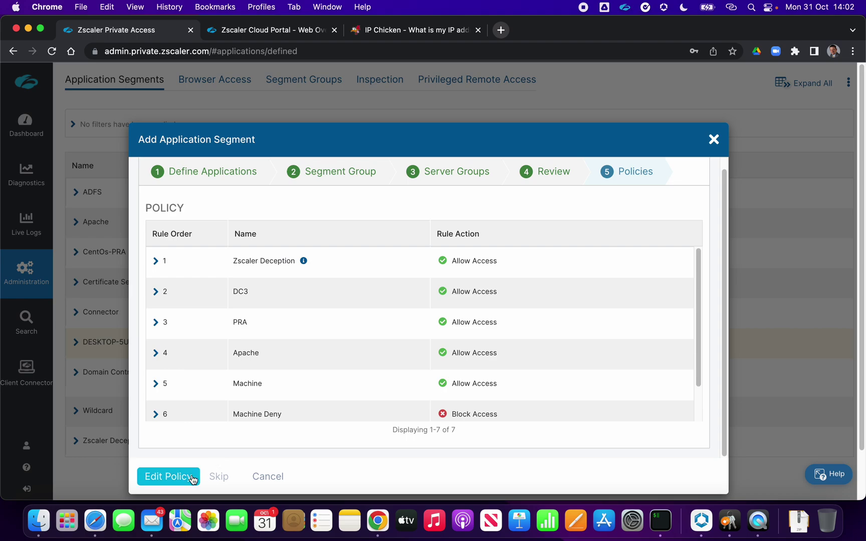
{"action": "left_click", "coordinate": [265, 478]}
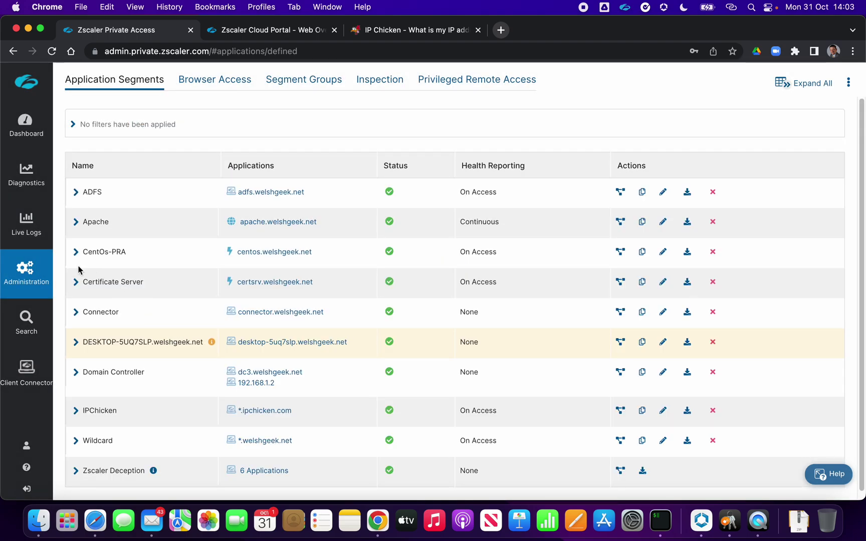
Show Client Forwarding Policy with its Machine and default Forward to ZPA rules
{"action": "mouse_move", "coordinate": [40, 273]}
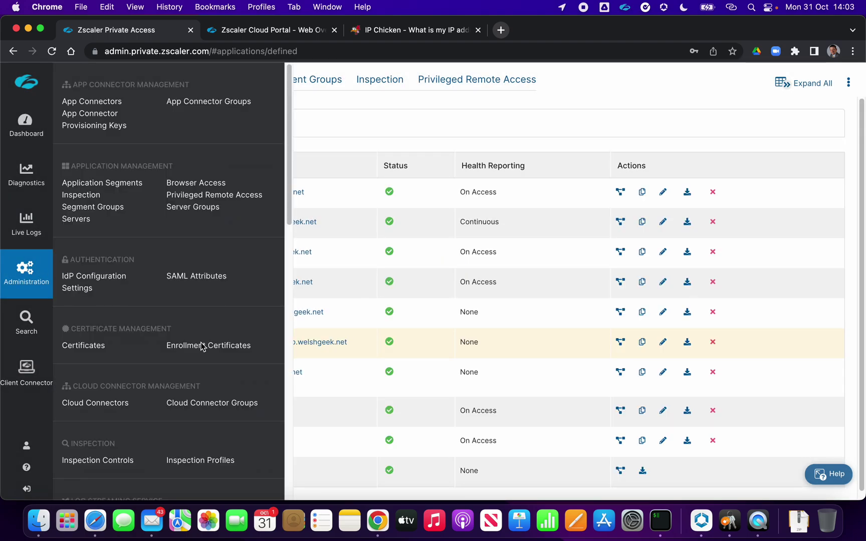
{"action": "scroll", "coordinate": [206, 348], "scroll_direction": "down", "scroll_amount": 10}
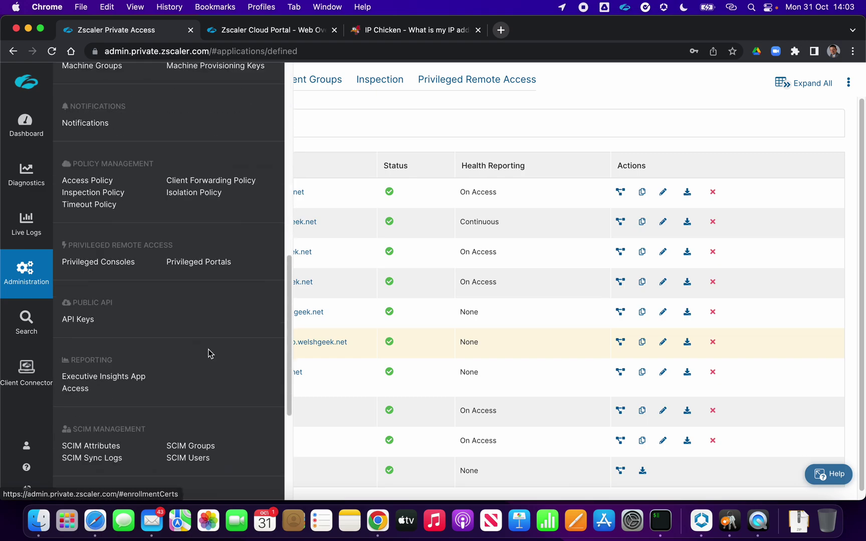
{"action": "left_click", "coordinate": [210, 181]}
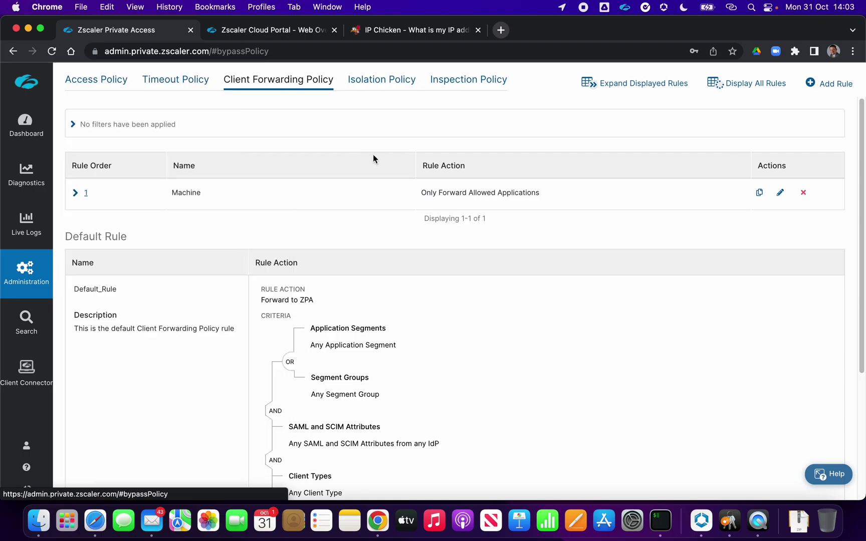
Create a new forwarding rule named IPChicken set to Bypass ZPA
{"action": "left_click", "coordinate": [823, 85]}
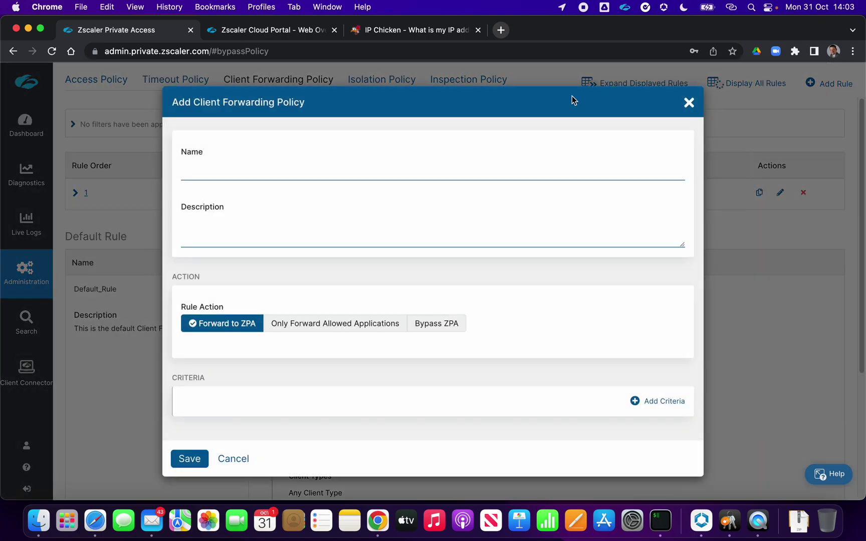
{"action": "left_click", "coordinate": [340, 173]}
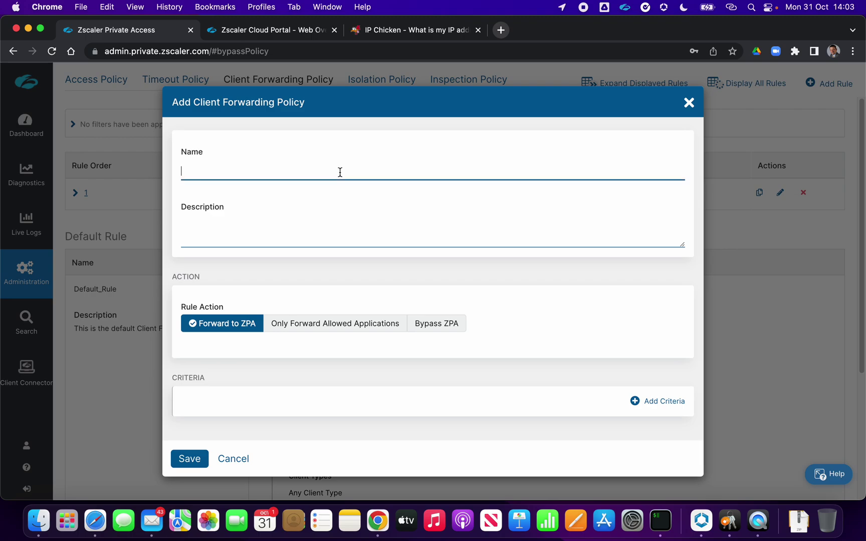
{"action": "type", "text": "IPChicken"}
{"action": "left_click", "coordinate": [447, 329]}
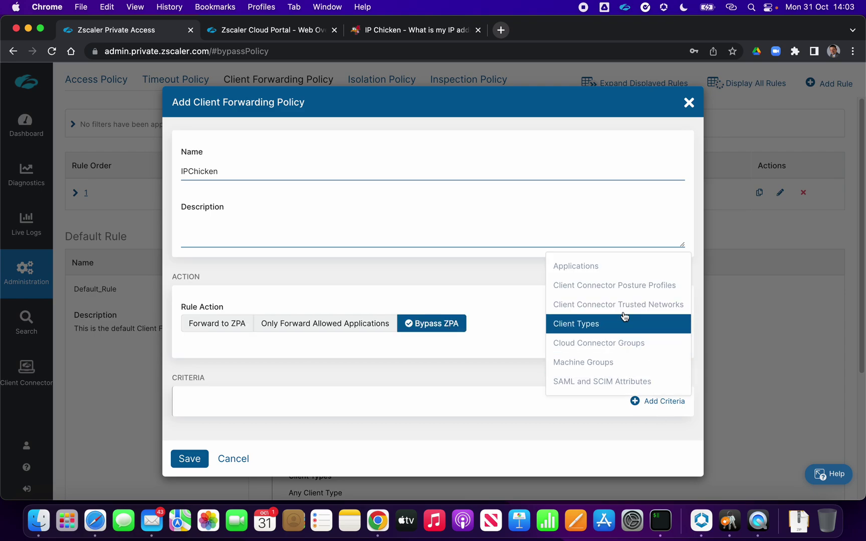
Add the IPChicken application segment as the rule's criterion and save the rule
{"action": "left_click", "coordinate": [583, 264]}
{"action": "scroll", "coordinate": [301, 439], "scroll_direction": "down", "scroll_amount": 1}
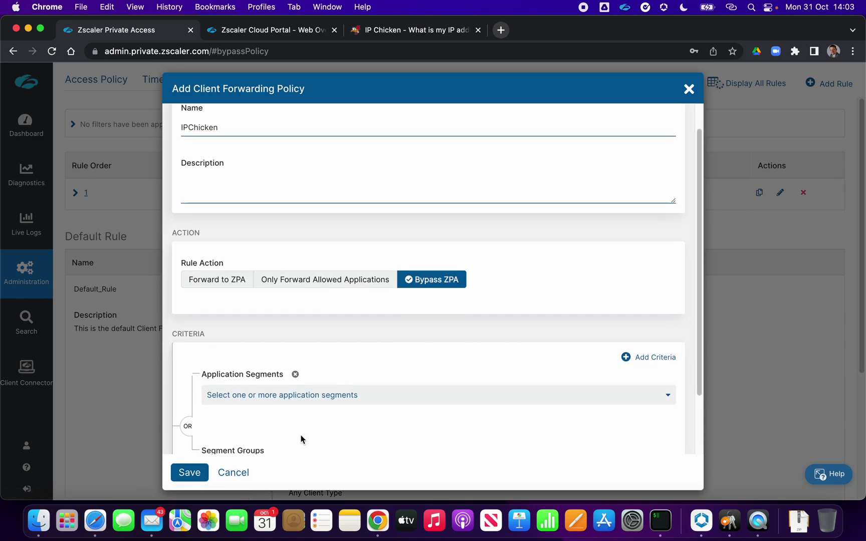
{"action": "left_click", "coordinate": [305, 398]}
{"action": "scroll", "coordinate": [303, 320], "scroll_direction": "down", "scroll_amount": 3}
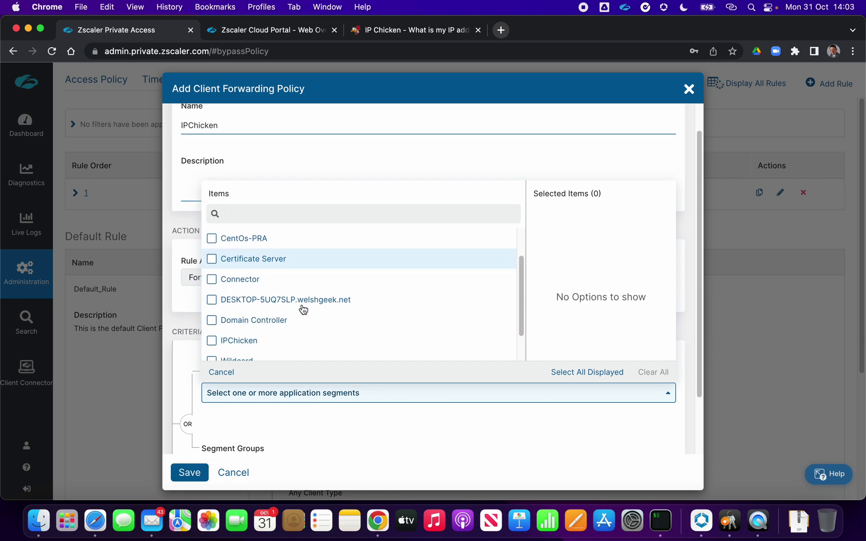
{"action": "left_click", "coordinate": [211, 305]}
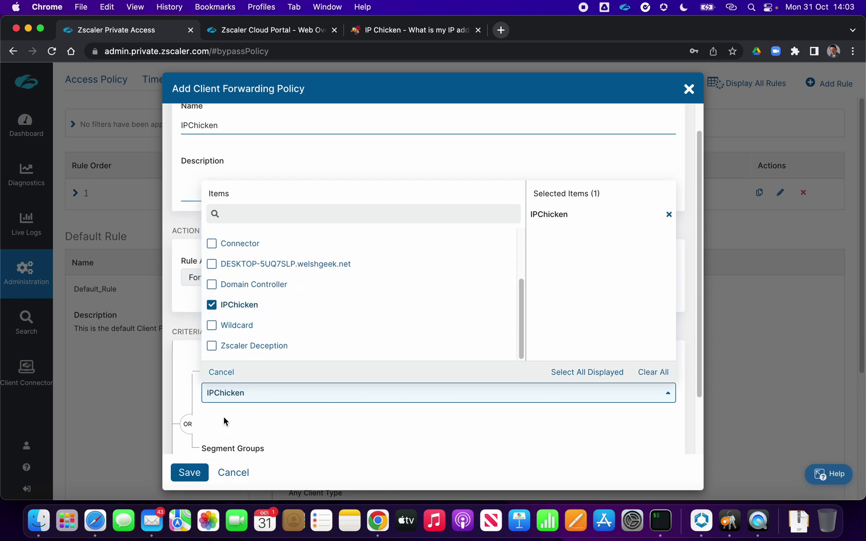
{"action": "left_click", "coordinate": [359, 416]}
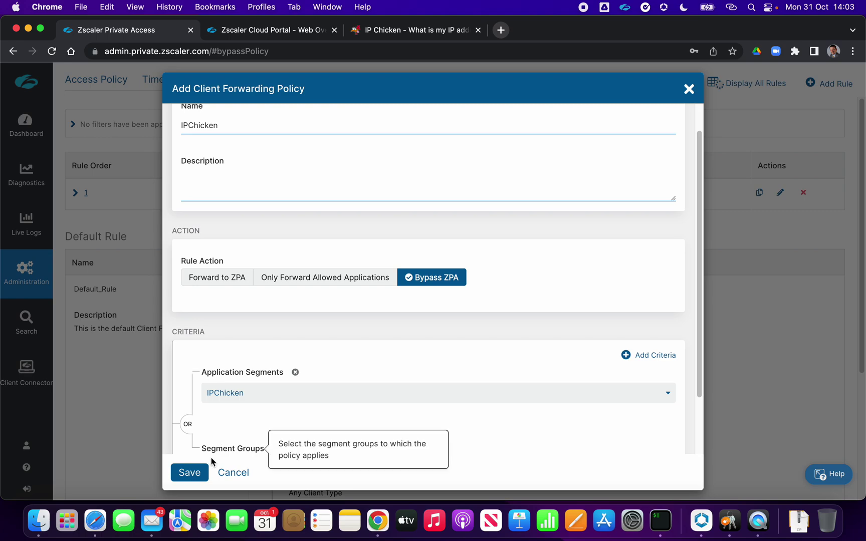
{"action": "left_click", "coordinate": [197, 473]}
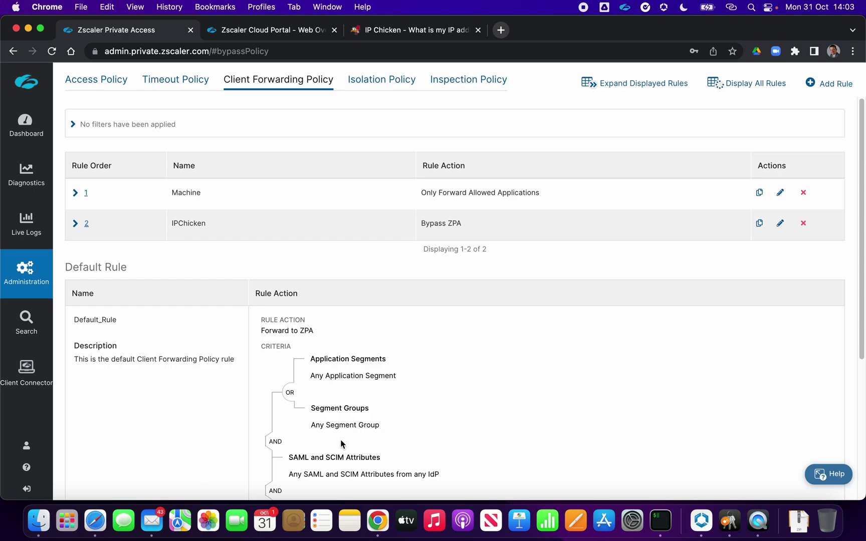
{"action": "left_click", "coordinate": [417, 31]}
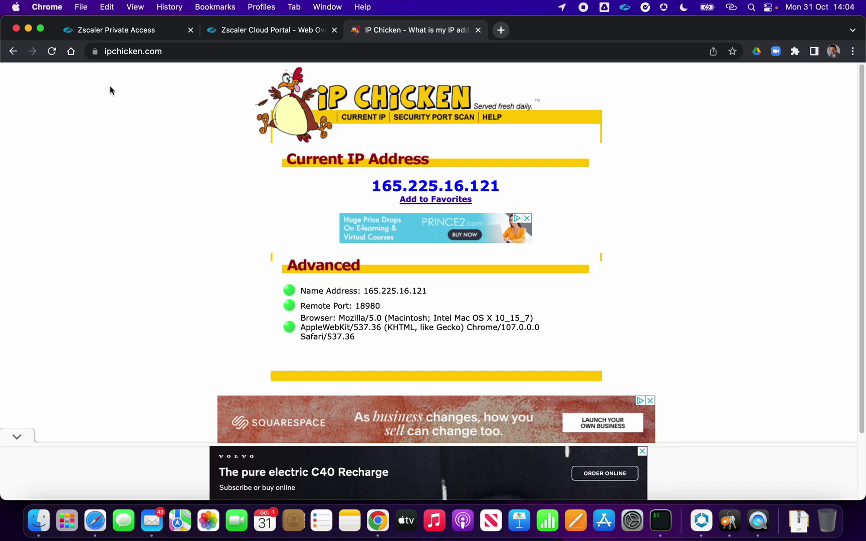
Edit the IPChicken application segment to set Source IP Anchor to Enabled and save
{"action": "key", "text": "super+1"}
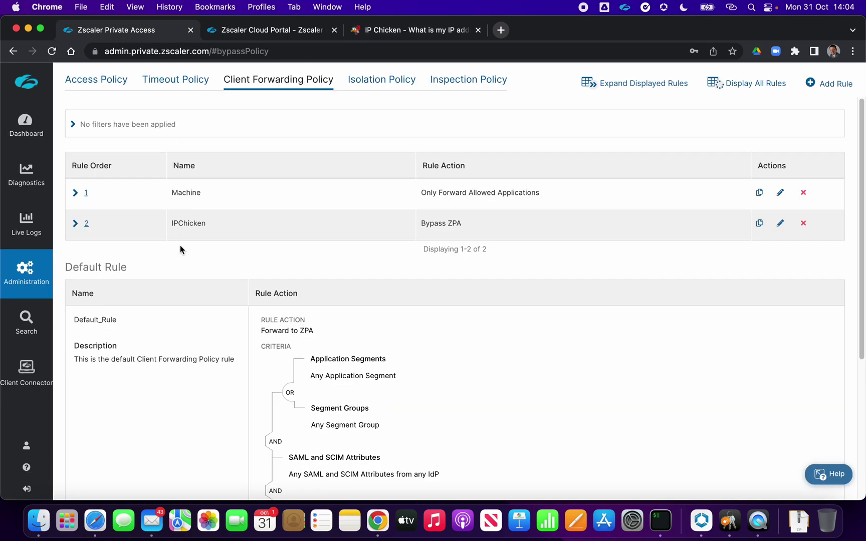
{"action": "mouse_move", "coordinate": [24, 274]}
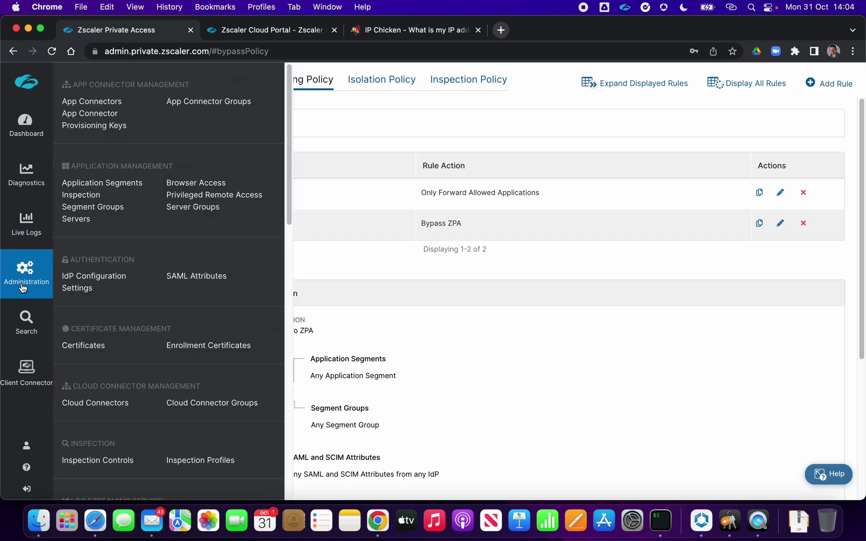
{"action": "left_click", "coordinate": [117, 184]}
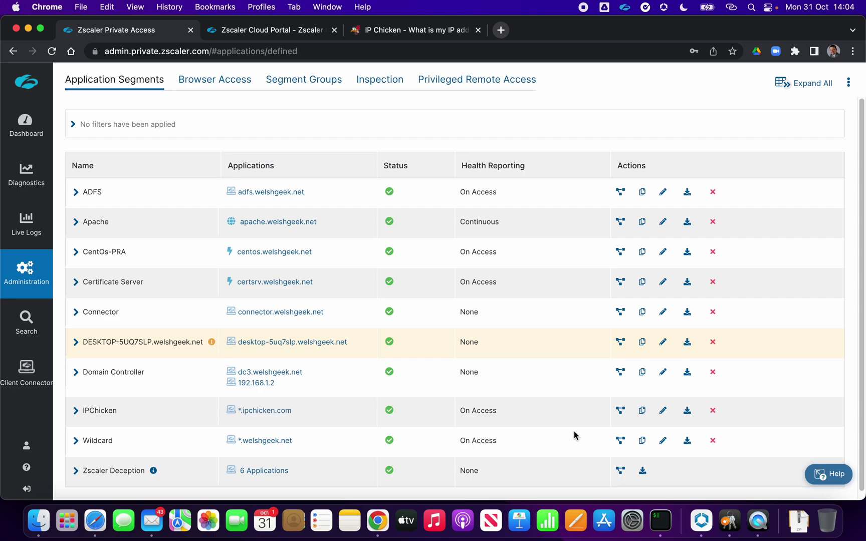
{"action": "left_click", "coordinate": [663, 412]}
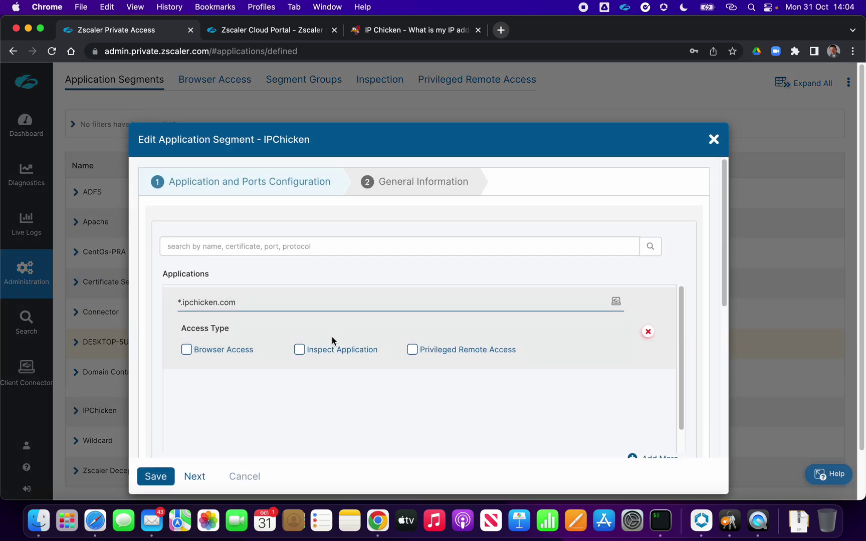
{"action": "scroll", "coordinate": [384, 418], "scroll_direction": "down", "scroll_amount": 1}
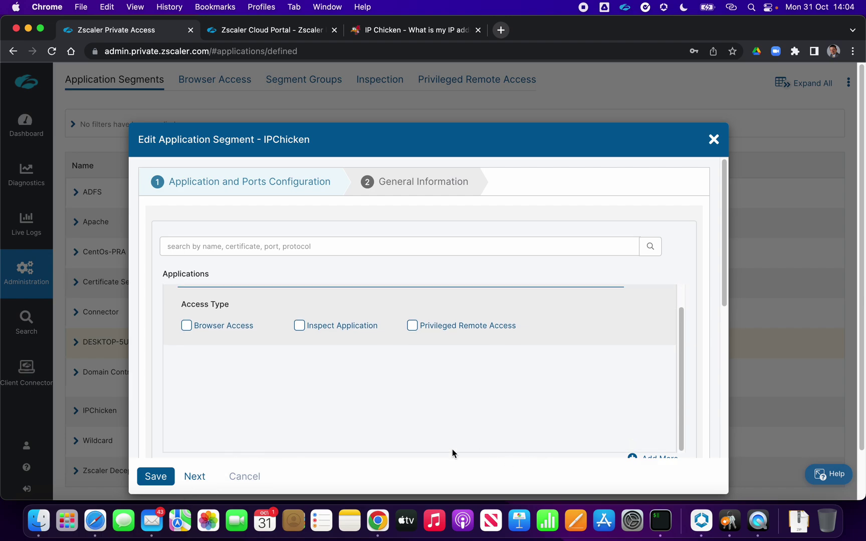
{"action": "left_click", "coordinate": [195, 477]}
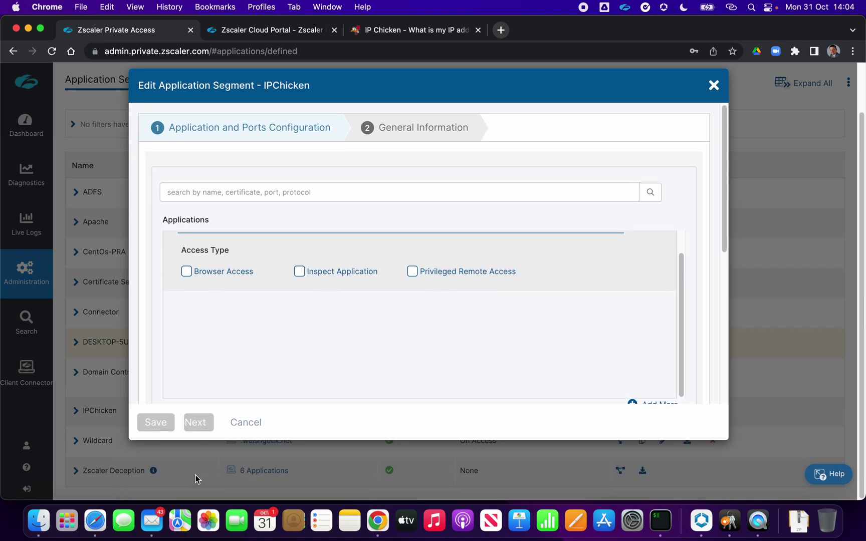
{"action": "left_click", "coordinate": [185, 269]}
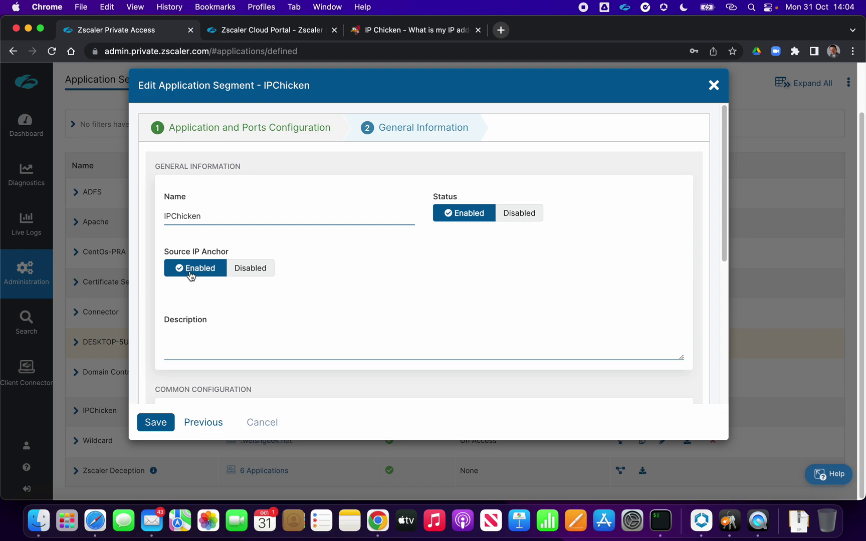
{"action": "left_click", "coordinate": [160, 424]}
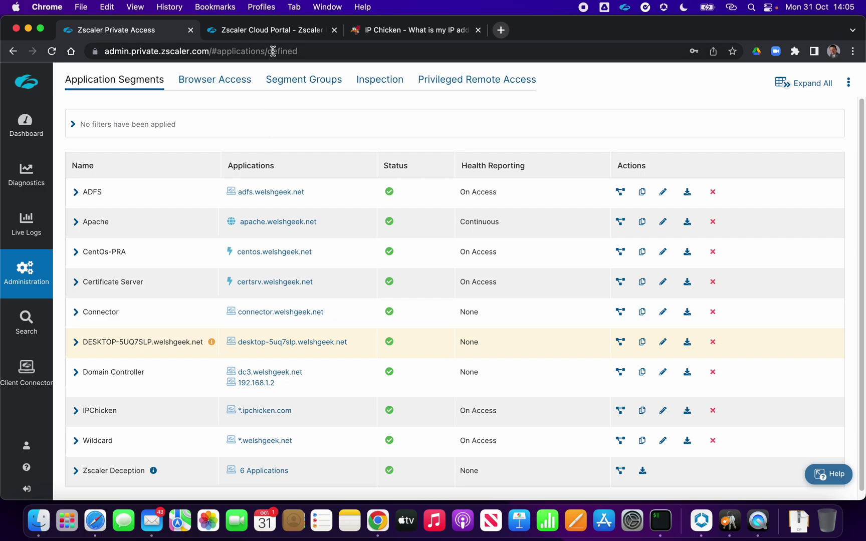
{"action": "left_click", "coordinate": [269, 33]}
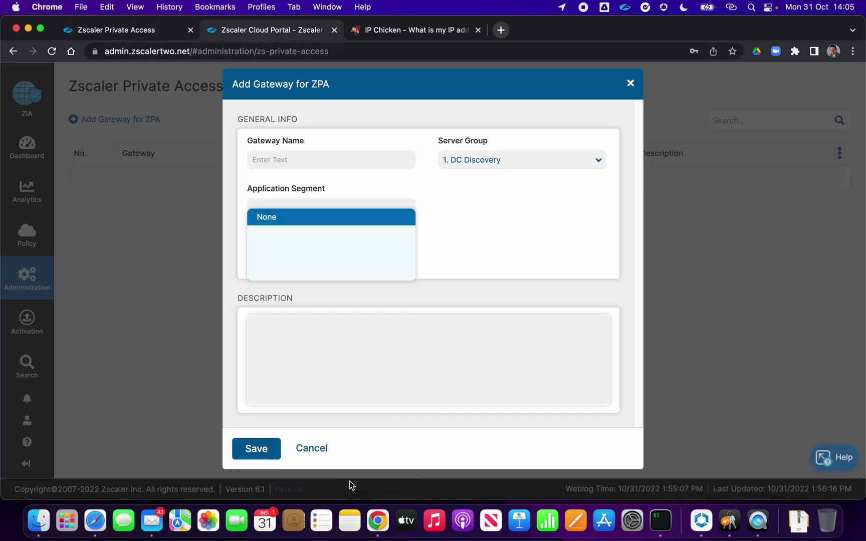
Discard the unfinished ZPA gateway and view the Web Overview dashboard
{"action": "left_click", "coordinate": [311, 449]}
{"action": "mouse_move", "coordinate": [23, 118]}
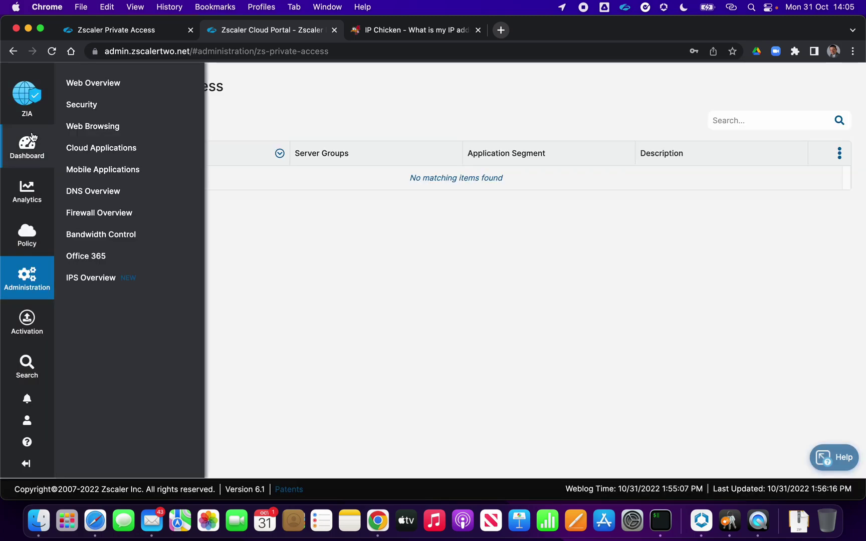
{"action": "left_click", "coordinate": [91, 83]}
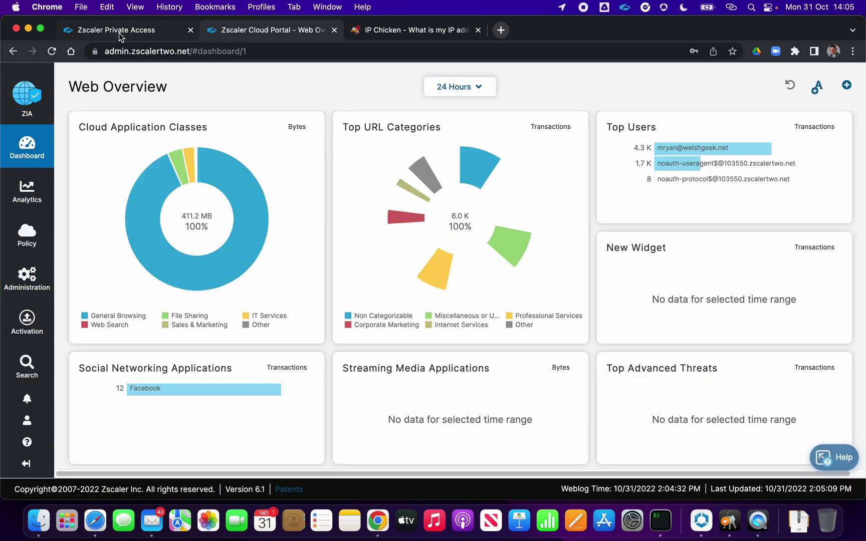
{"action": "left_click", "coordinate": [121, 32]}
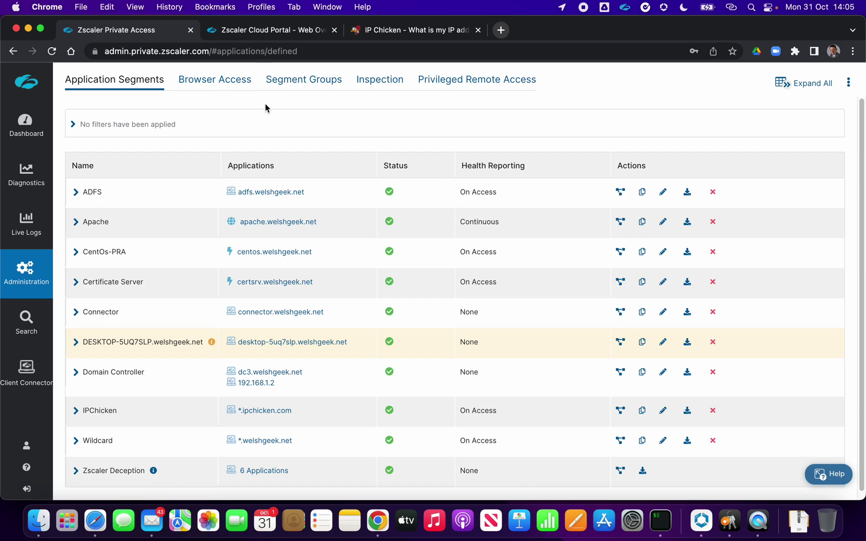
{"action": "left_click", "coordinate": [256, 33]}
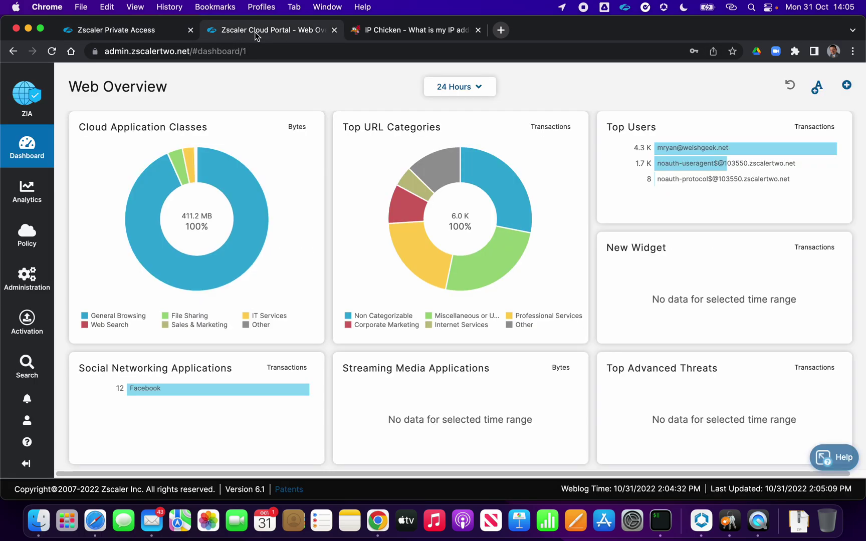
Go to Forwarding Methods > Zscaler Private Access and begin adding a ZPA gateway
{"action": "mouse_move", "coordinate": [40, 283]}
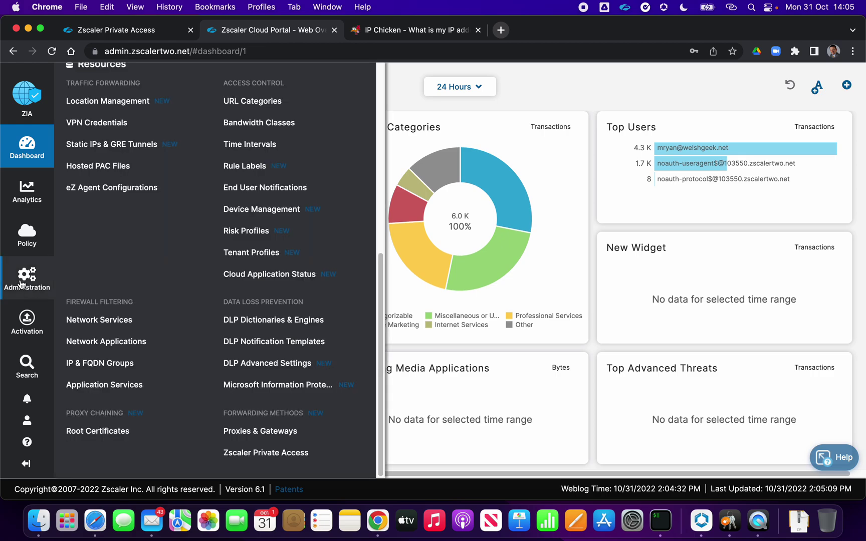
{"action": "left_click", "coordinate": [271, 456]}
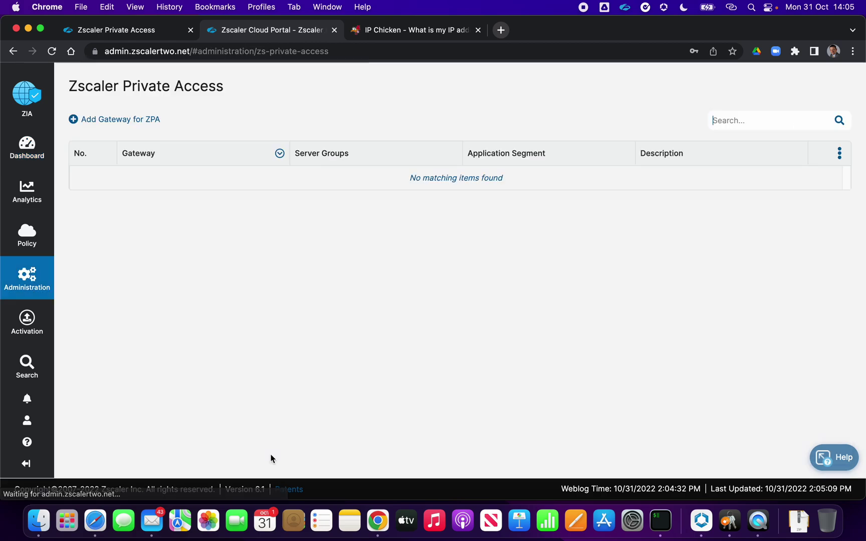
{"action": "left_click", "coordinate": [145, 123]}
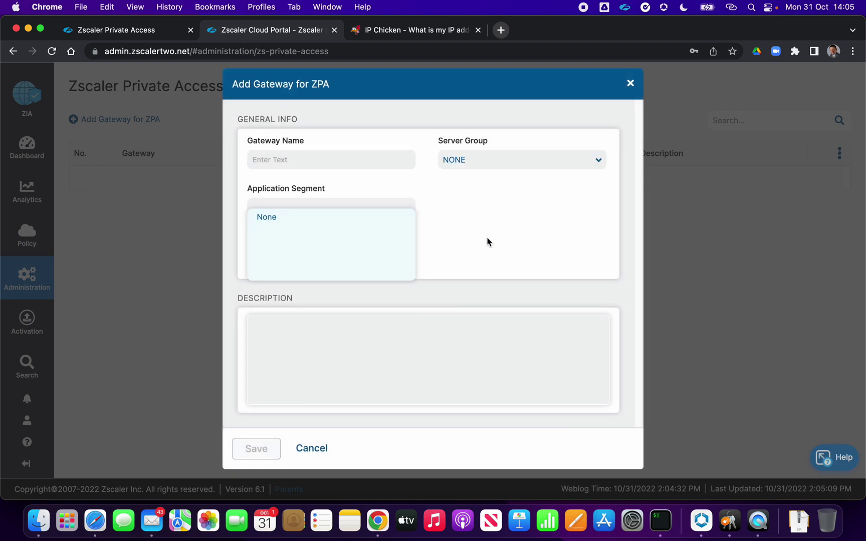
Fill in the ZPA gateway with server group 1. DC Discovery, segment IPChicken, name IPChicken, and save it
{"action": "left_click", "coordinate": [501, 169]}
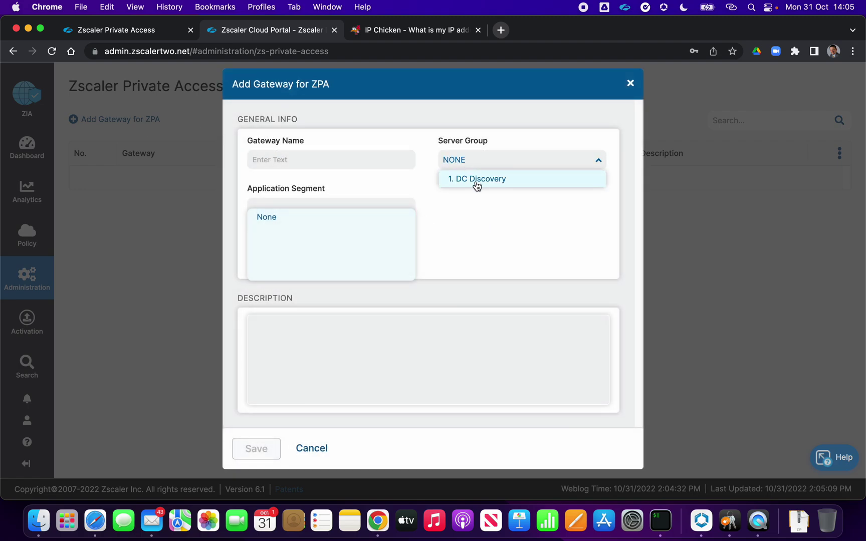
{"action": "left_click", "coordinate": [476, 182]}
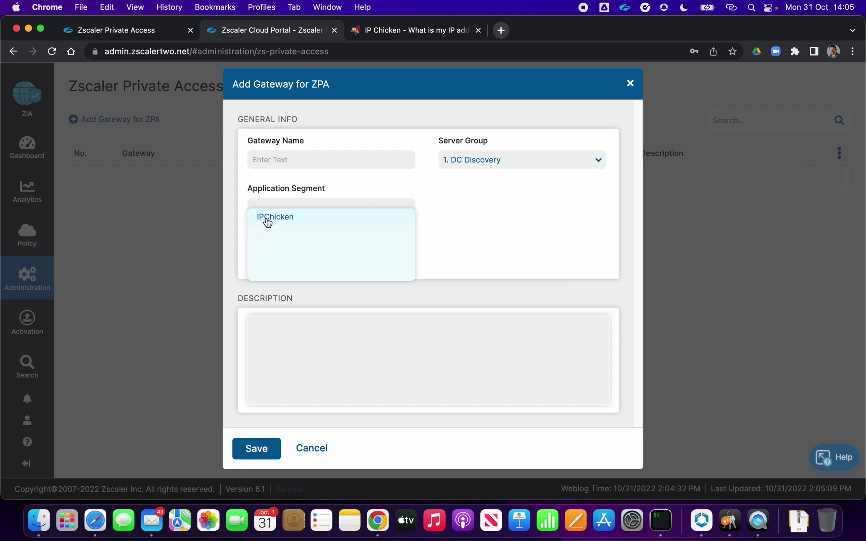
{"action": "left_click", "coordinate": [267, 219]}
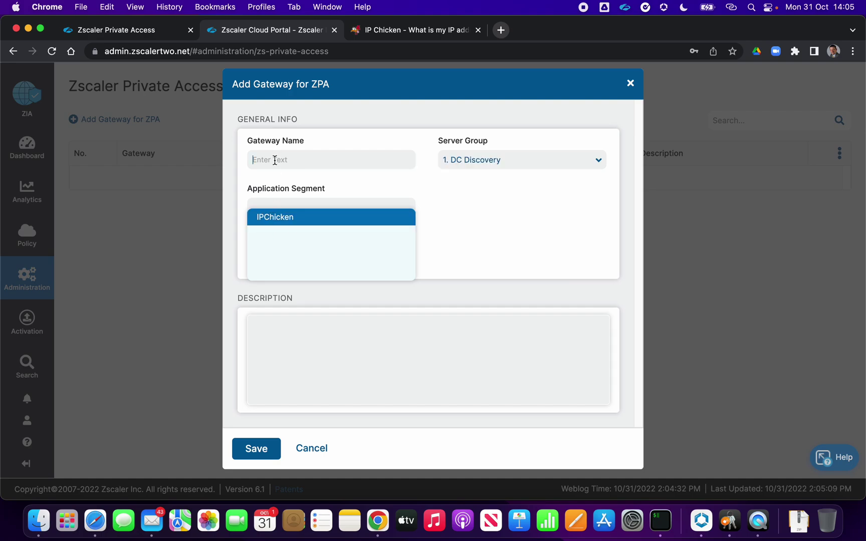
{"action": "left_click", "coordinate": [274, 160]}
{"action": "type", "text": "D"}
{"action": "key", "text": "BackSpace"}
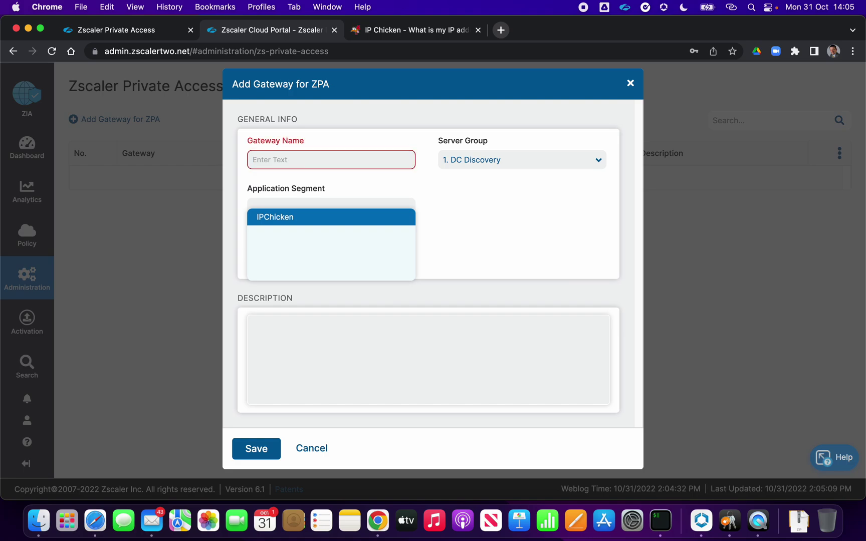
{"action": "type", "text": "IPChicken"}
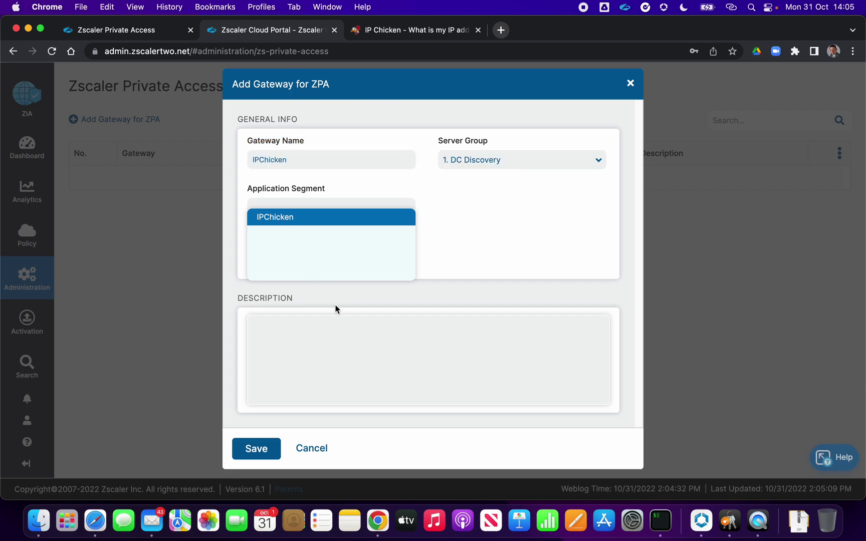
{"action": "left_click", "coordinate": [265, 451]}
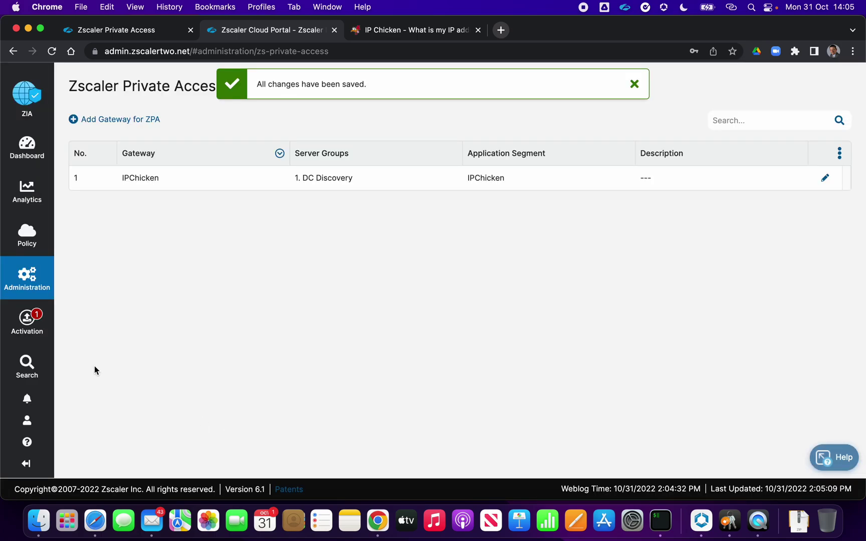
Activate the pending gateway change
{"action": "left_click", "coordinate": [27, 321]}
{"action": "left_click", "coordinate": [140, 234]}
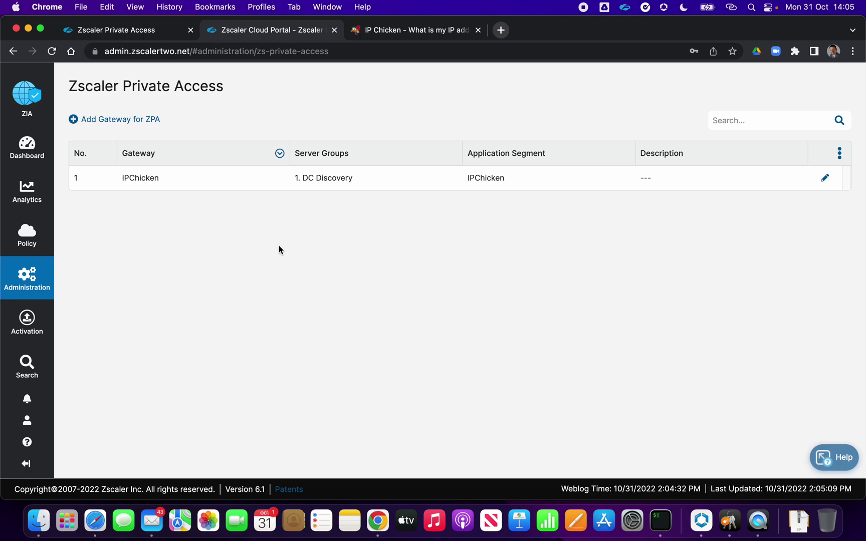
{"action": "mouse_move", "coordinate": [43, 242]}
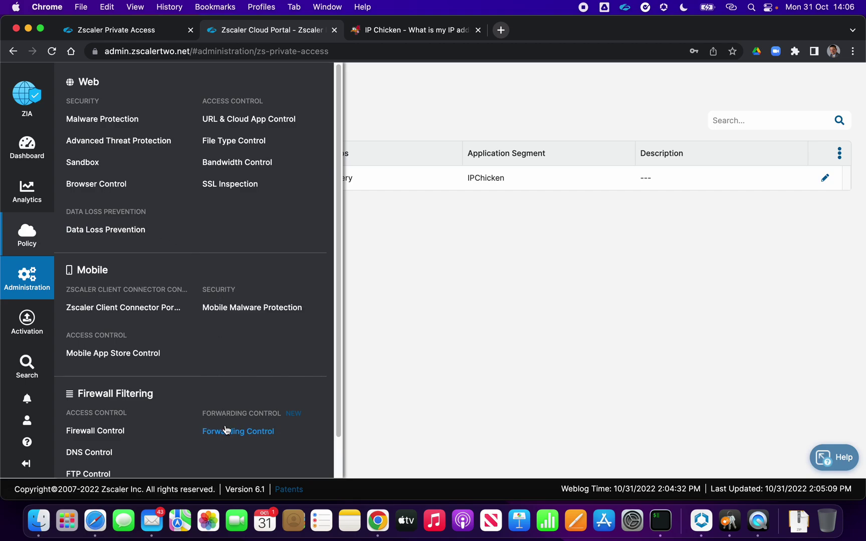
Start a new forwarding rule, clear the default name FWD_1, and set the forwarding method to ZPA
{"action": "left_click", "coordinate": [226, 431]}
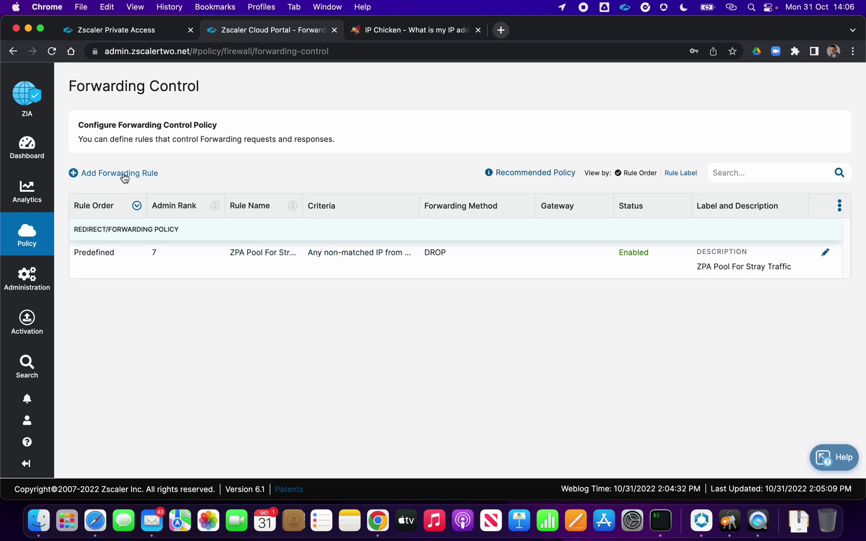
{"action": "left_click", "coordinate": [123, 174]}
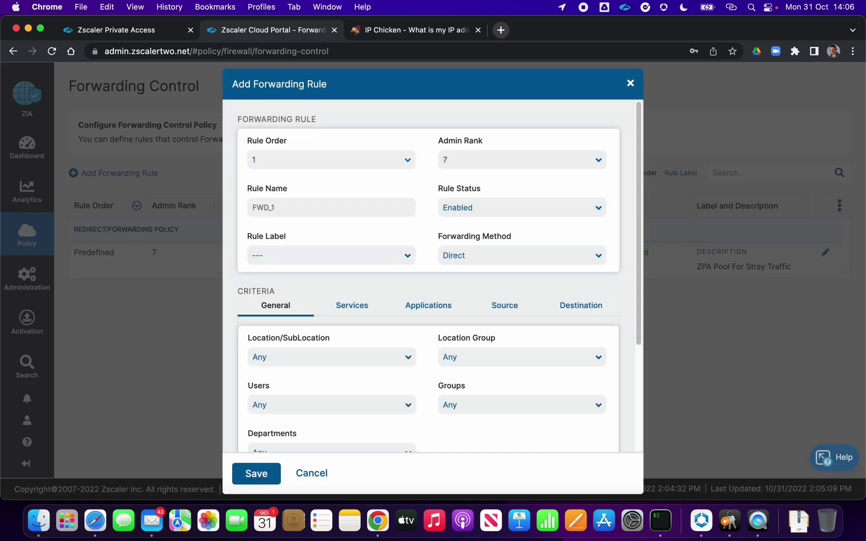
{"action": "key", "text": "super+a"}
{"action": "key", "text": "BackSpace"}
{"action": "left_click", "coordinate": [474, 263]}
{"action": "left_click", "coordinate": [457, 307]}
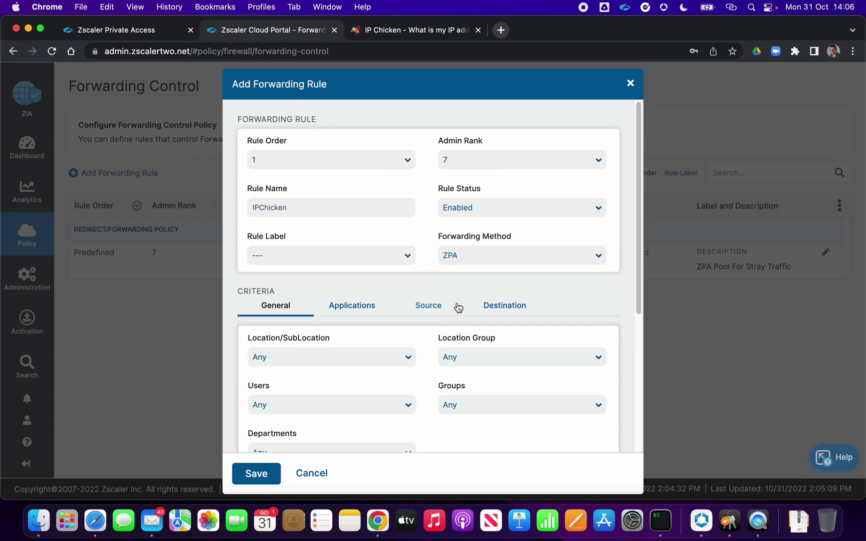
{"action": "left_click", "coordinate": [512, 309]}
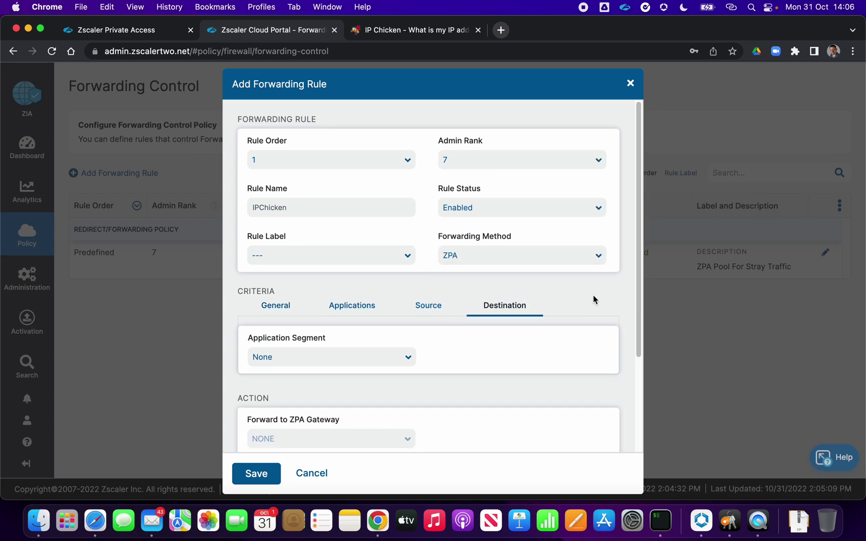
{"action": "scroll", "coordinate": [593, 299], "scroll_direction": "down", "scroll_amount": 5}
Target the IPChicken application segment and the IPChicken ZPA gateway, then save the rule
{"action": "left_click", "coordinate": [406, 260]}
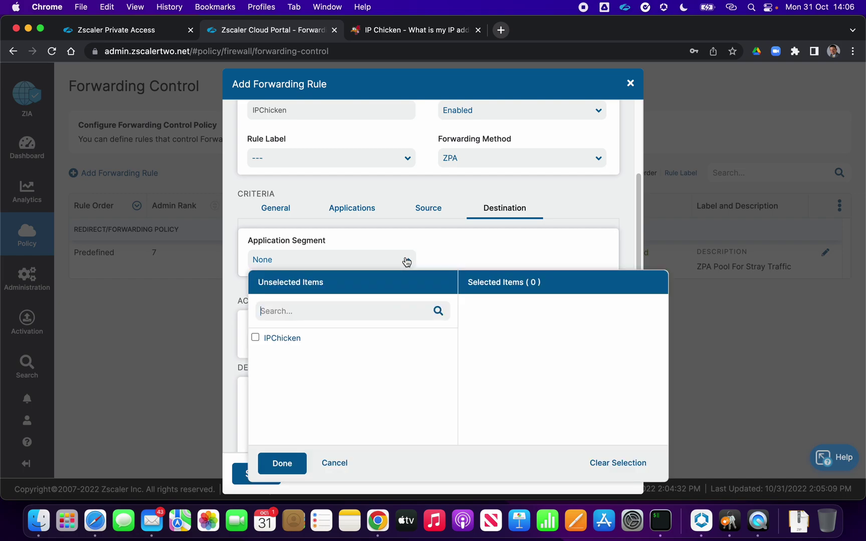
{"action": "left_click", "coordinate": [255, 337]}
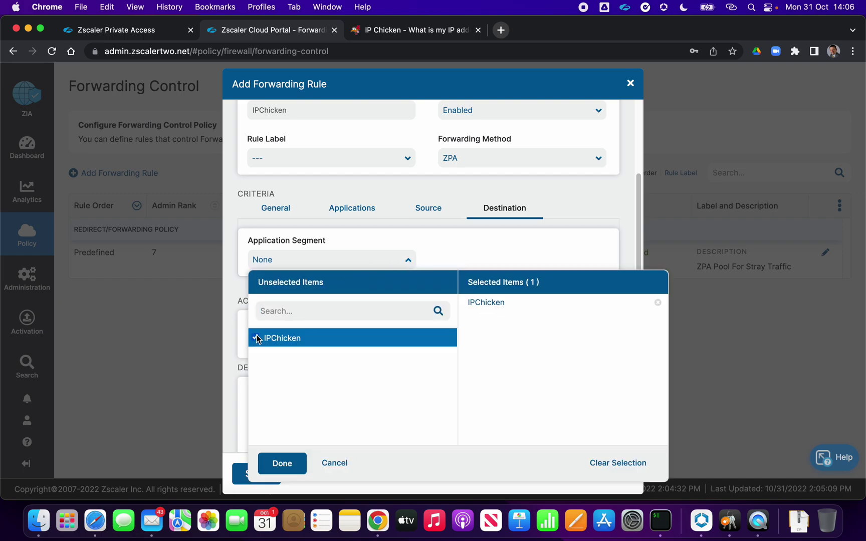
{"action": "left_click", "coordinate": [450, 244]}
{"action": "left_click", "coordinate": [349, 348]}
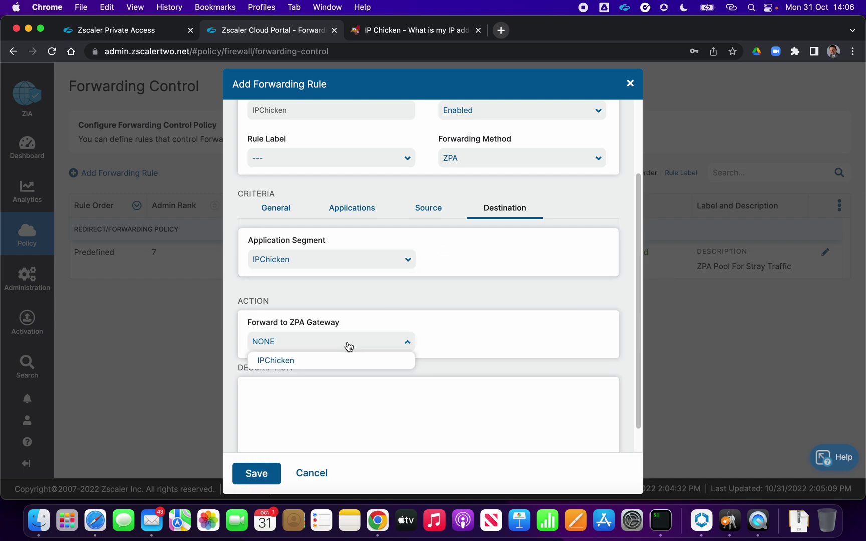
{"action": "left_click", "coordinate": [291, 360]}
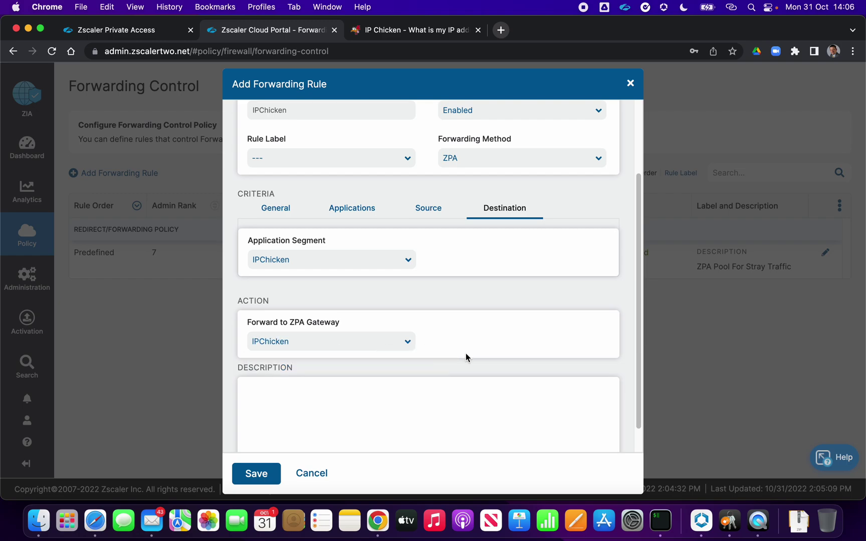
{"action": "scroll", "coordinate": [465, 353], "scroll_direction": "down", "scroll_amount": 2}
{"action": "left_click", "coordinate": [257, 476]}
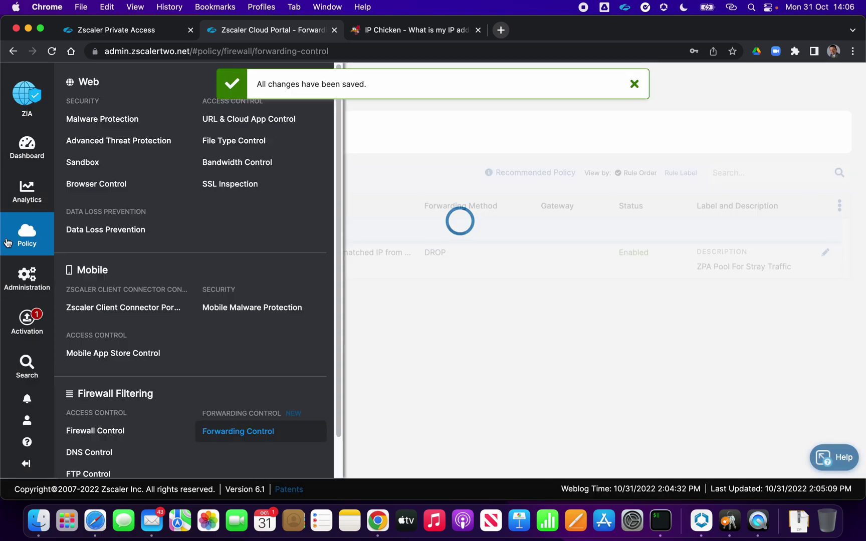
Activate the new forwarding rule and close the old IP Chicken page
{"action": "mouse_move", "coordinate": [25, 315]}
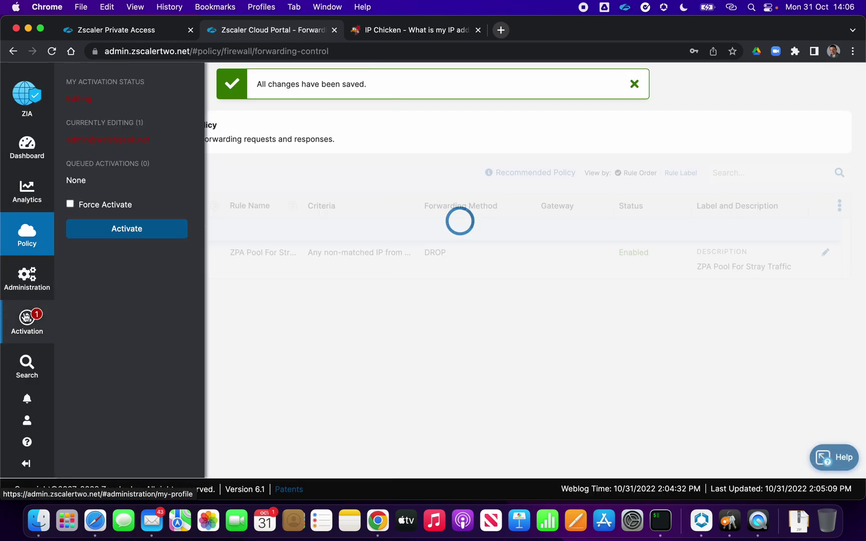
{"action": "left_click", "coordinate": [134, 237]}
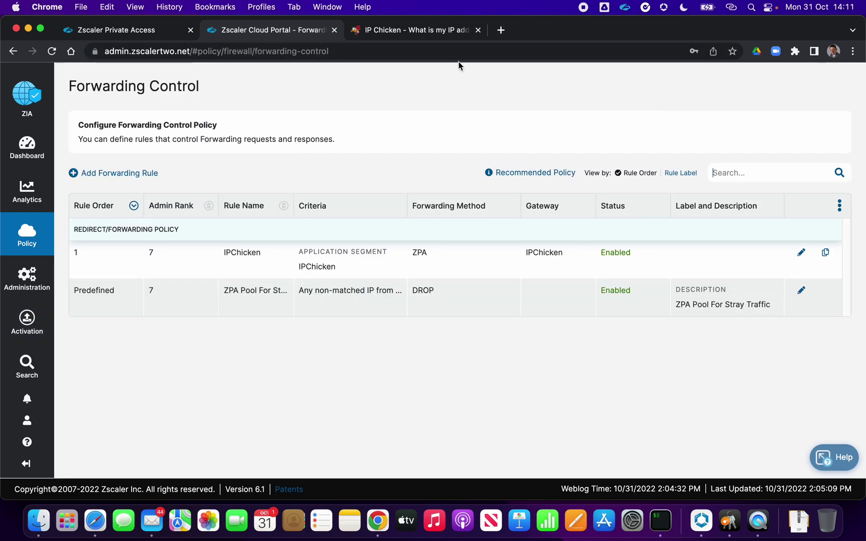
{"action": "left_click", "coordinate": [478, 31]}
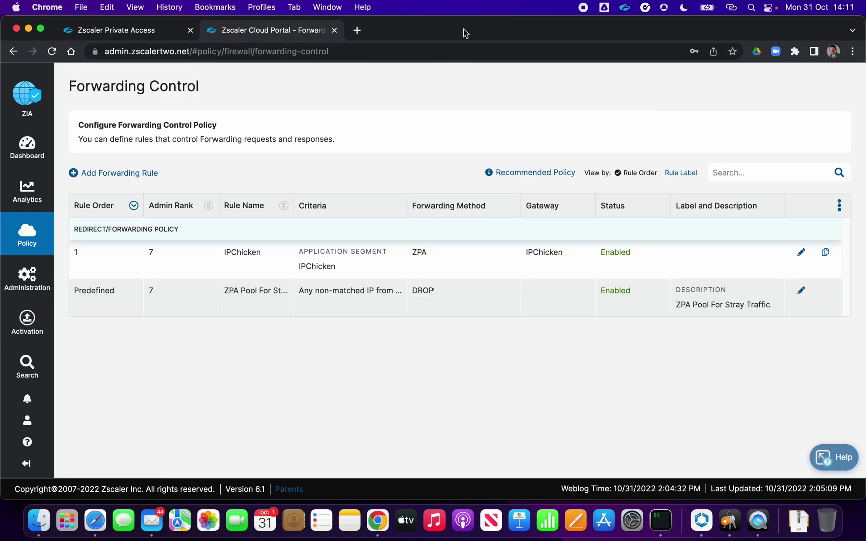
{"action": "left_click", "coordinate": [357, 31]}
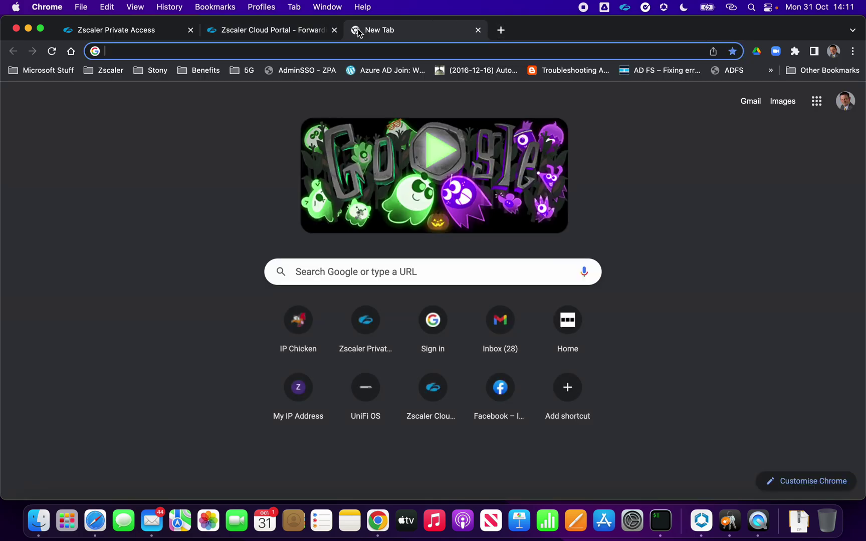
{"action": "type", "text": "ipchicken.com"}
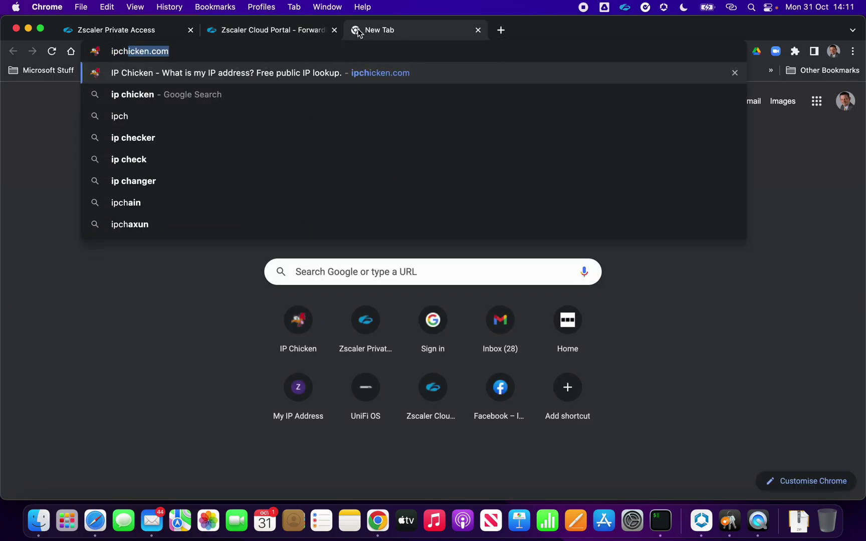
{"action": "key", "text": "Return"}
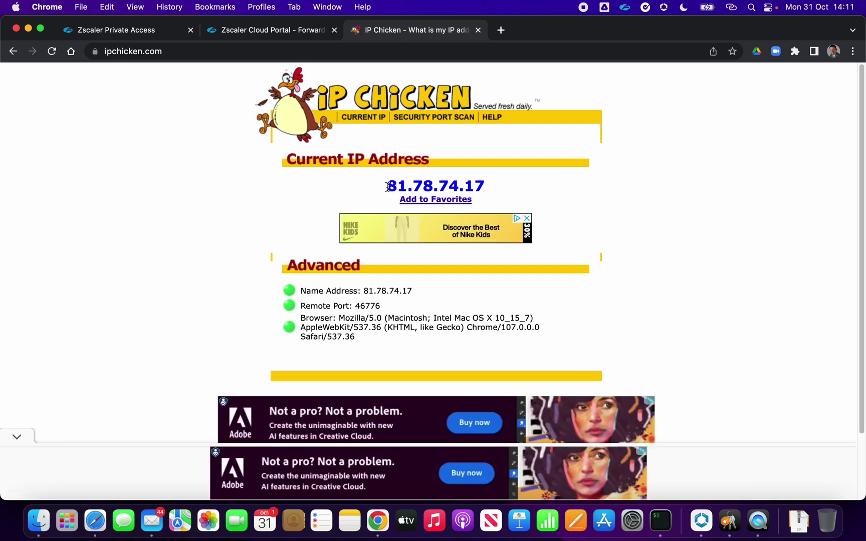
{"action": "left_click_drag", "start_coordinate": [385, 186], "coordinate": [496, 191]}
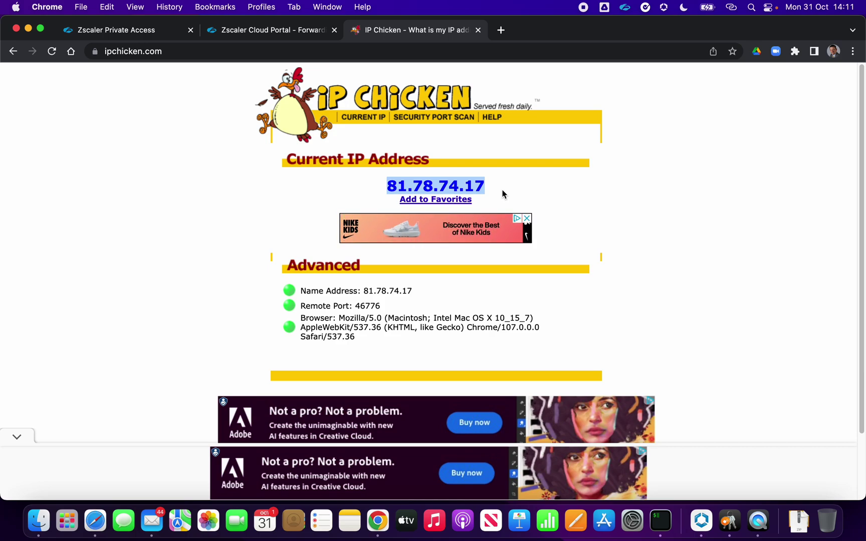
{"action": "left_click", "coordinate": [295, 34]}
Show Web Insights logs for the last 5 minutes, listing 543 records
{"action": "mouse_move", "coordinate": [28, 159]}
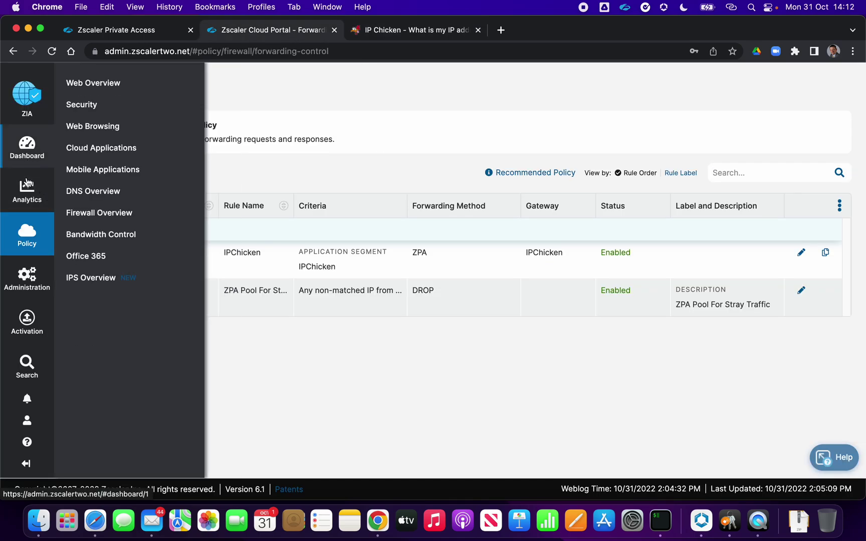
{"action": "mouse_move", "coordinate": [28, 200]}
{"action": "left_click", "coordinate": [106, 277]}
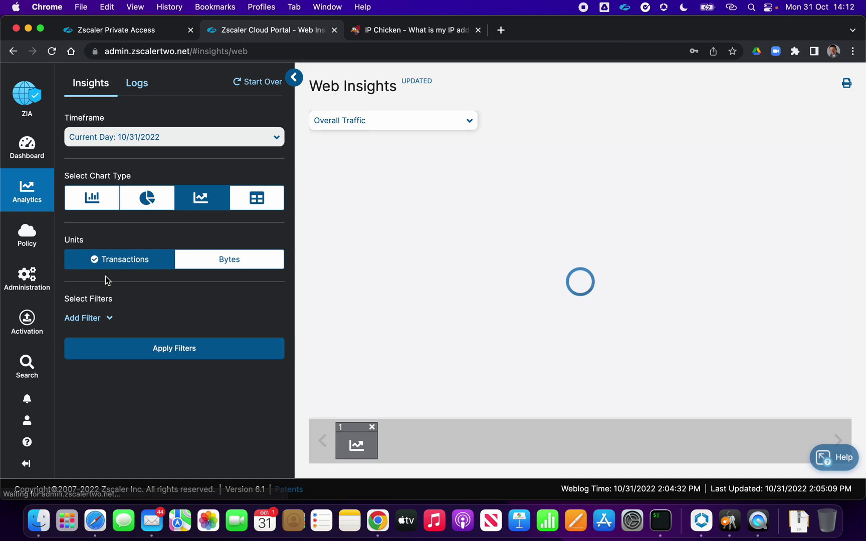
{"action": "left_click", "coordinate": [133, 91]}
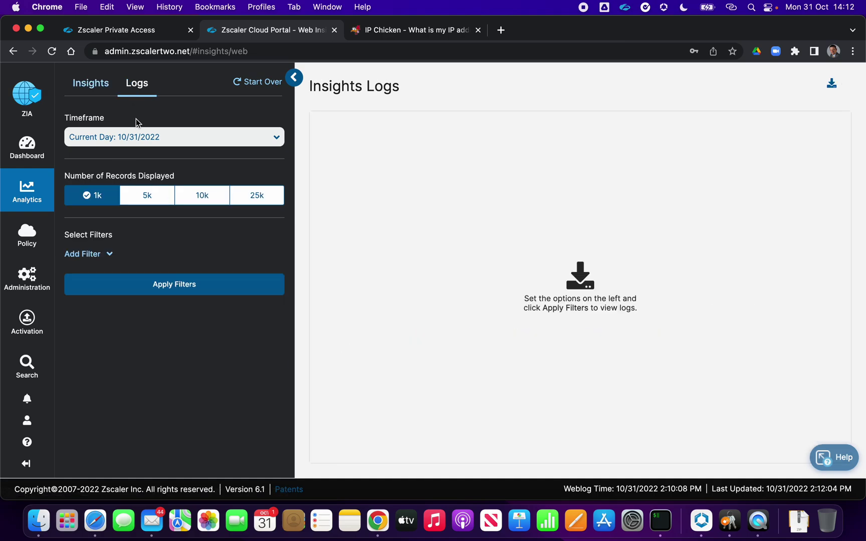
{"action": "left_click", "coordinate": [132, 139]}
{"action": "left_click", "coordinate": [120, 190]}
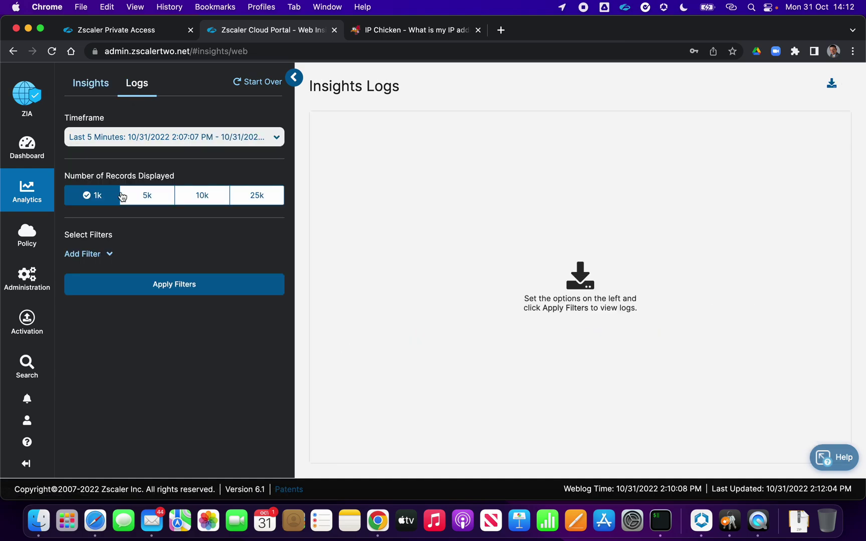
{"action": "left_click", "coordinate": [163, 287]}
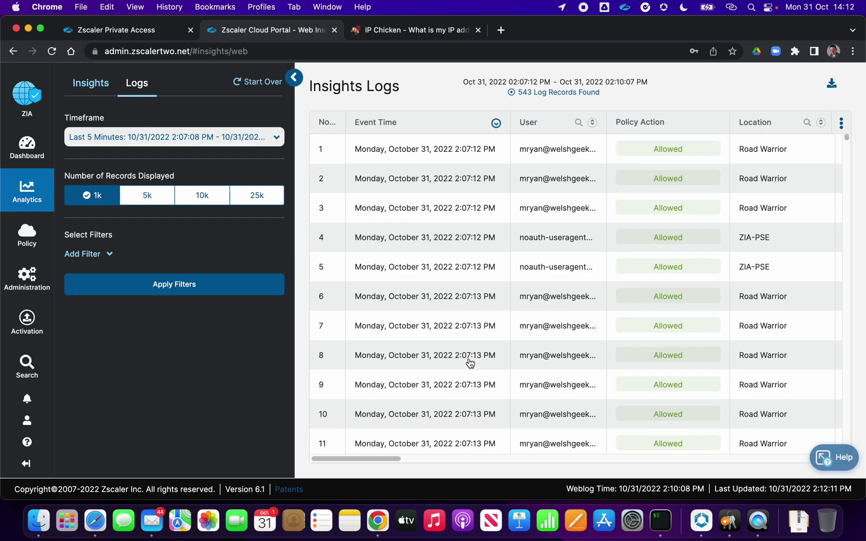
{"action": "scroll", "coordinate": [470, 363], "scroll_direction": "down", "scroll_amount": 20}
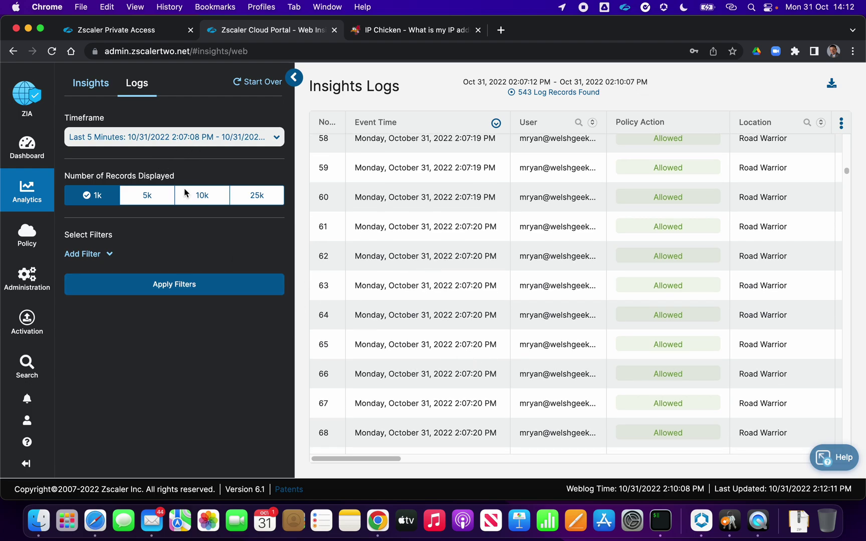
{"action": "left_click", "coordinate": [88, 255]}
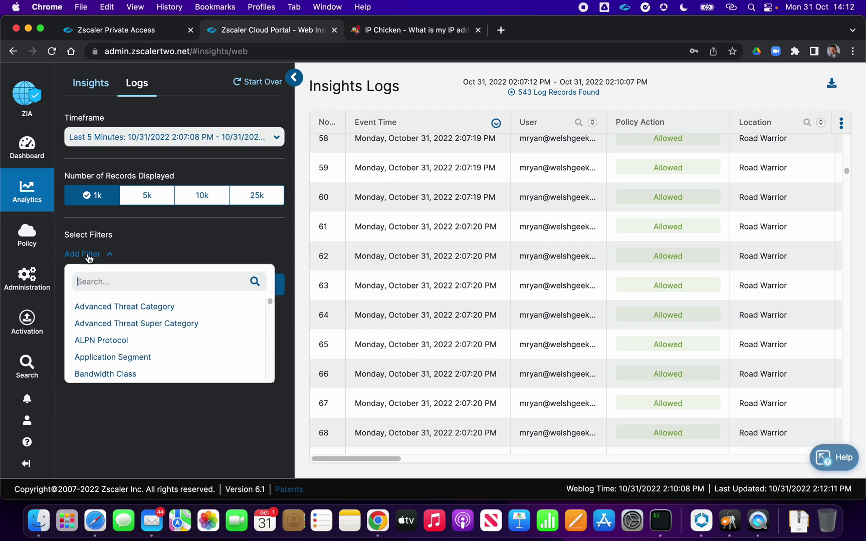
Zoom the log page out twice so more columns fit
{"action": "left_click", "coordinate": [470, 103]}
{"action": "key", "text": "super+minus"}
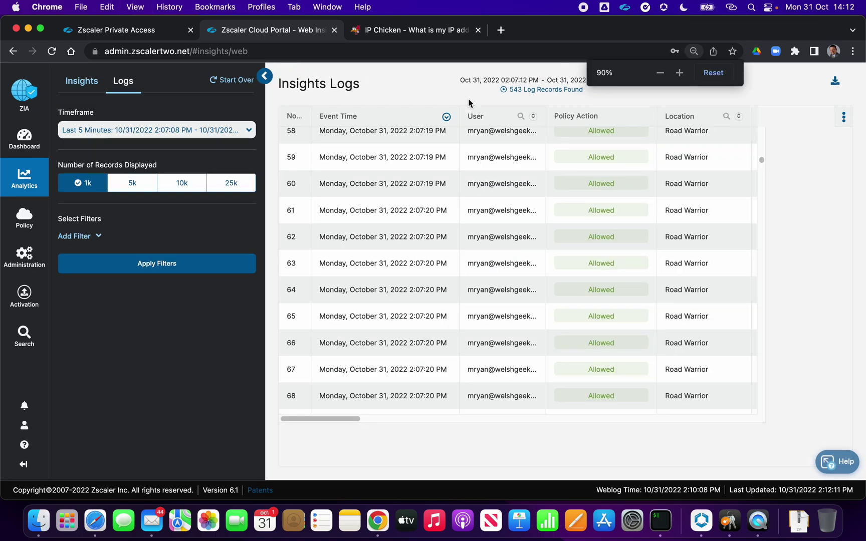
{"action": "key", "text": "super+minus"}
{"action": "key", "text": "super+minus"}
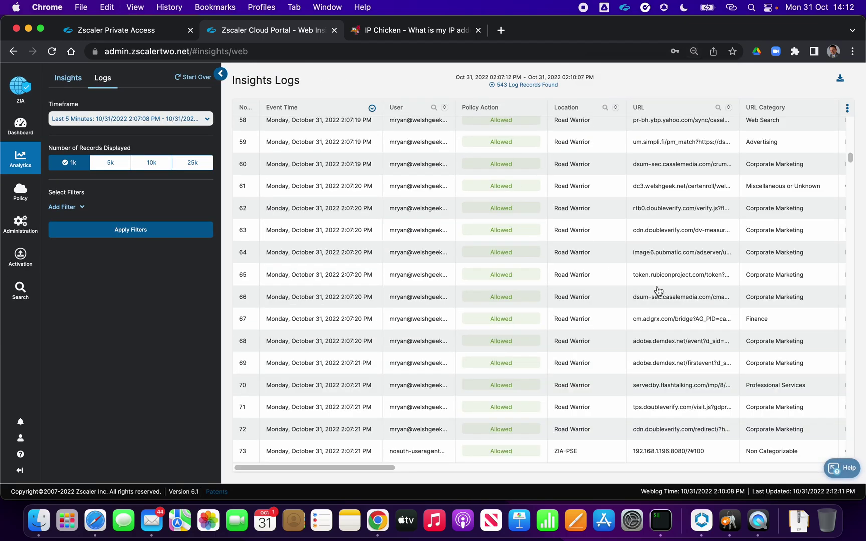
{"action": "scroll", "coordinate": [658, 291], "scroll_direction": "down", "scroll_amount": 10}
{"action": "left_click_drag", "start_coordinate": [850, 226], "coordinate": [847, 451]}
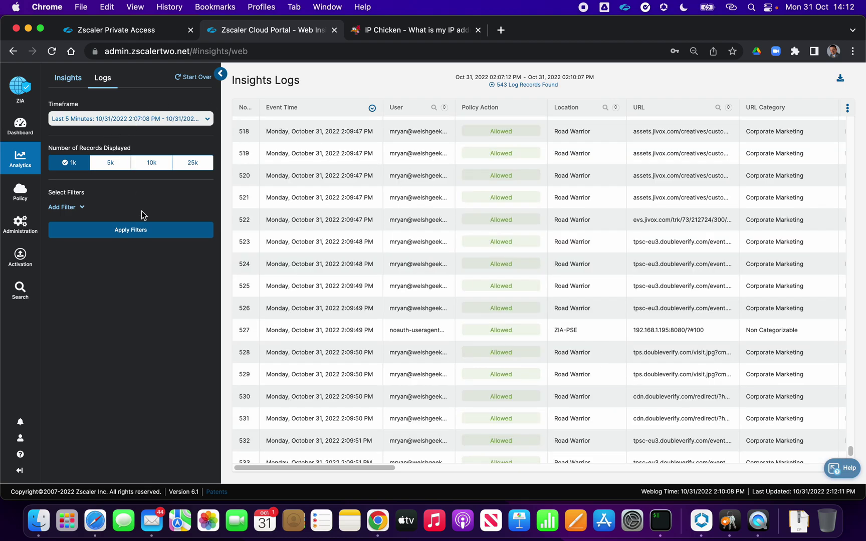
Add a URL Search filter on Host containing 'chicken' and apply it
{"action": "left_click", "coordinate": [68, 207]}
{"action": "scroll", "coordinate": [119, 265], "scroll_direction": "down", "scroll_amount": 10}
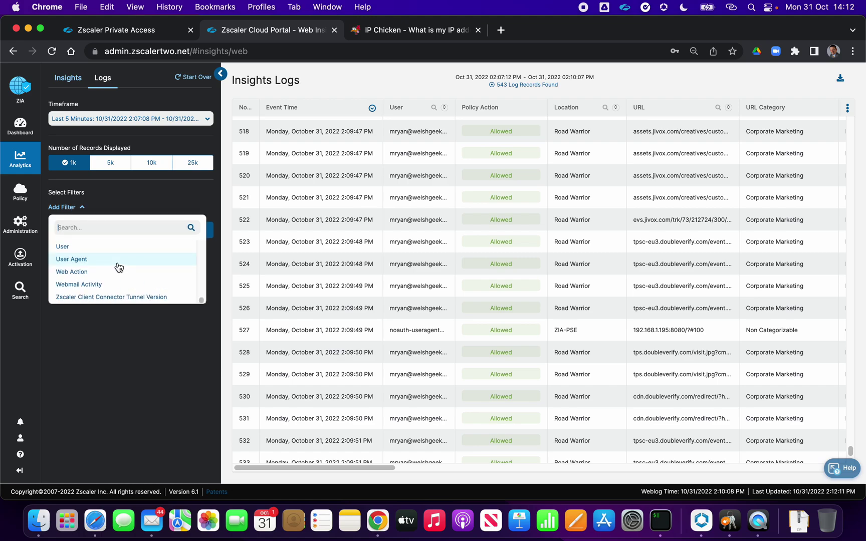
{"action": "scroll", "coordinate": [106, 253], "scroll_direction": "up", "scroll_amount": 3}
{"action": "scroll", "coordinate": [95, 260], "scroll_direction": "up", "scroll_amount": 1}
{"action": "left_click", "coordinate": [88, 266]}
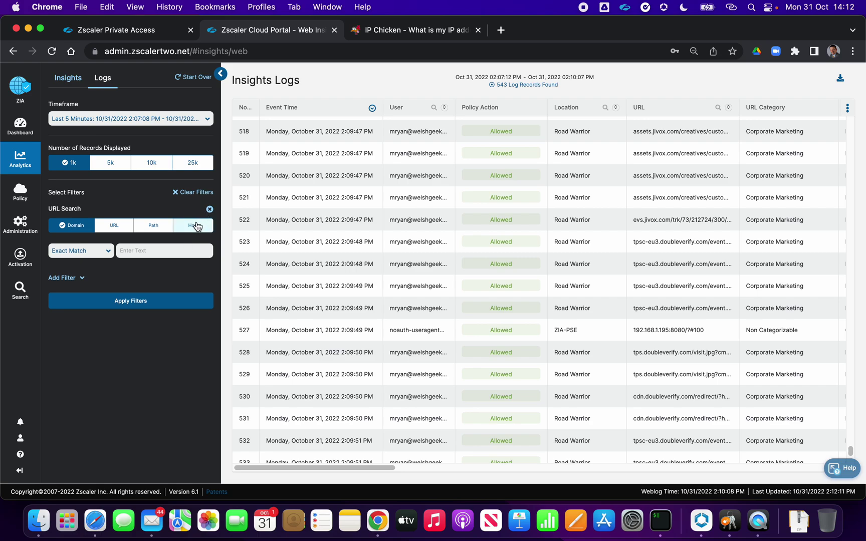
{"action": "left_click", "coordinate": [197, 225]}
{"action": "left_click", "coordinate": [92, 253]}
{"action": "scroll", "coordinate": [86, 281], "scroll_direction": "up", "scroll_amount": 3}
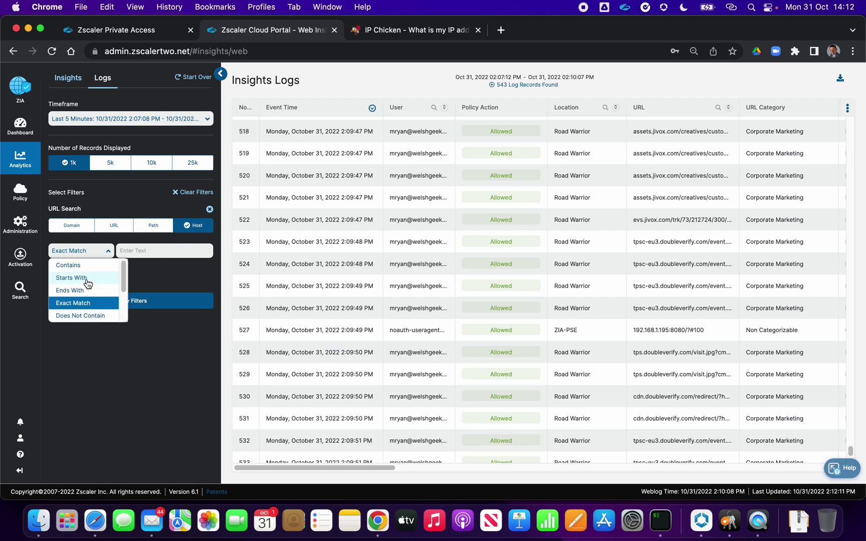
{"action": "left_click", "coordinate": [83, 265]}
{"action": "type", "text": "chicken"}
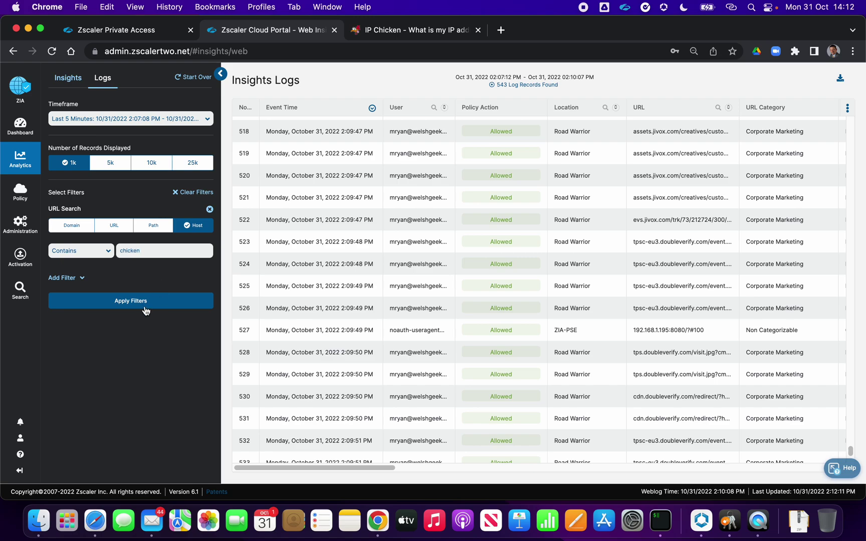
{"action": "left_click", "coordinate": [144, 308]}
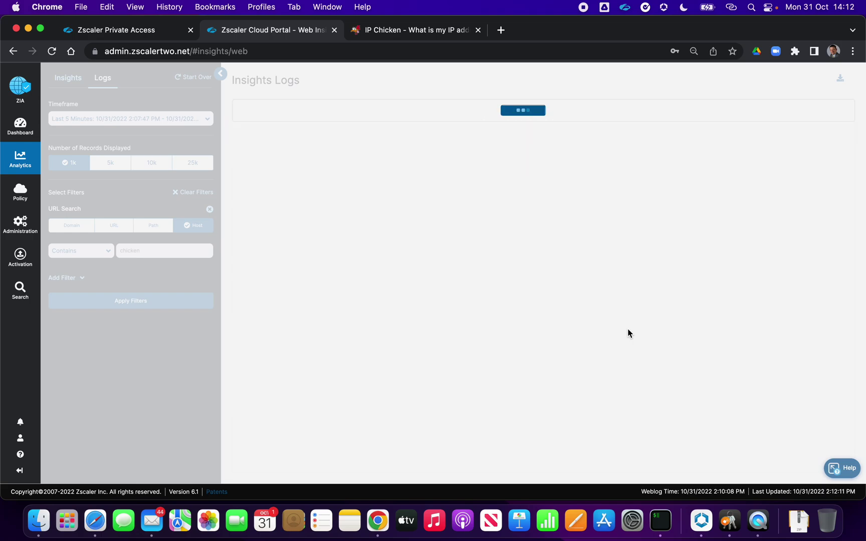
Scroll the 56 ipchicken records down to the last row and right to the forwarding and gateway columns
{"action": "scroll", "coordinate": [628, 333], "scroll_direction": "down", "scroll_amount": 1}
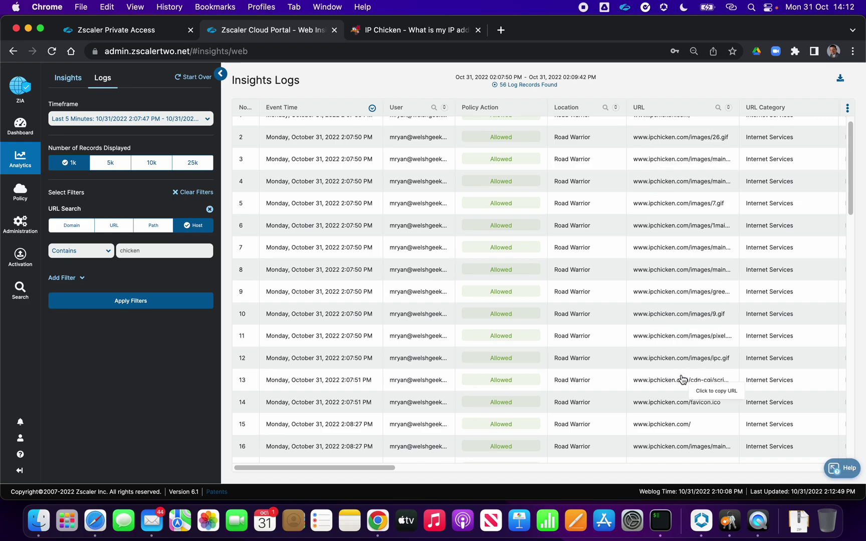
{"action": "scroll", "coordinate": [681, 379], "scroll_direction": "down", "scroll_amount": 5}
{"action": "scroll", "coordinate": [681, 379], "scroll_direction": "down", "scroll_amount": 10}
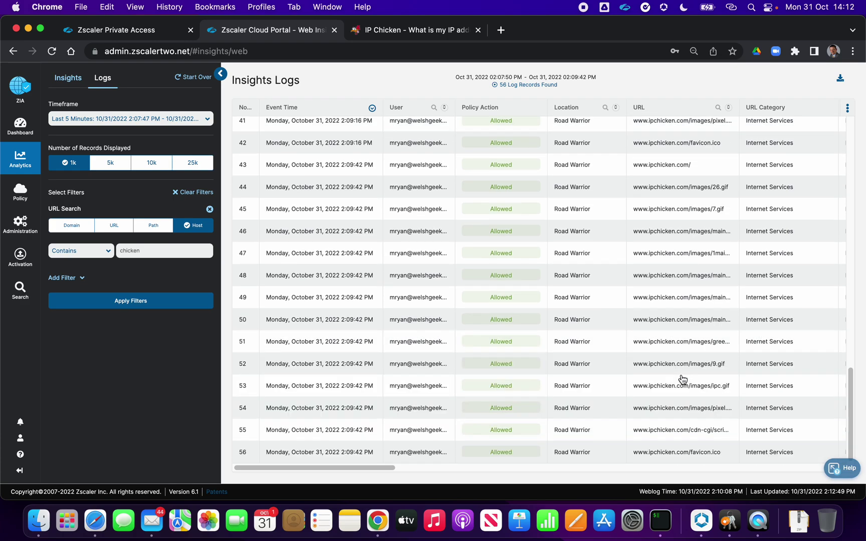
{"action": "scroll", "coordinate": [672, 410], "scroll_direction": "right", "scroll_amount": 10}
{"action": "scroll", "coordinate": [672, 412], "scroll_direction": "right", "scroll_amount": 15}
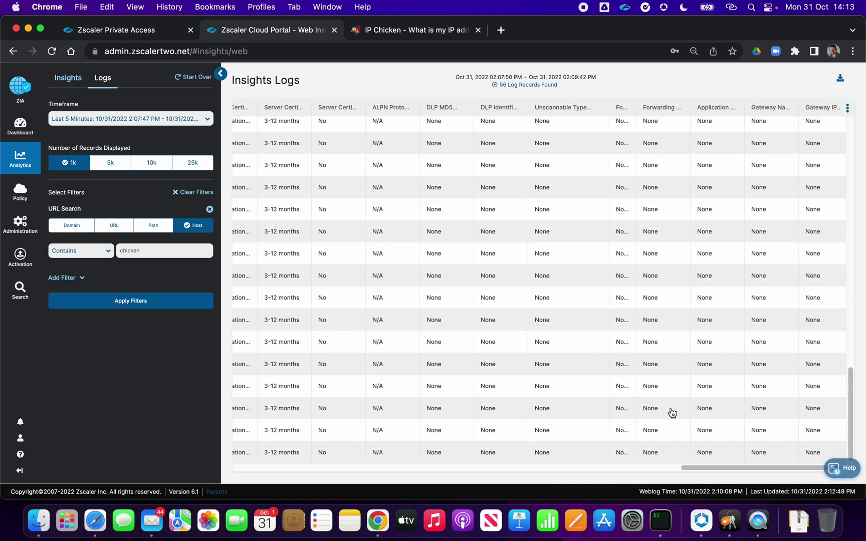
{"action": "scroll", "coordinate": [672, 412], "scroll_direction": "right", "scroll_amount": 1}
Add the Server IP, Client IP and Client External IP columns to the log table
{"action": "left_click", "coordinate": [847, 108]}
{"action": "left_click", "coordinate": [764, 214]}
{"action": "left_click", "coordinate": [847, 109]}
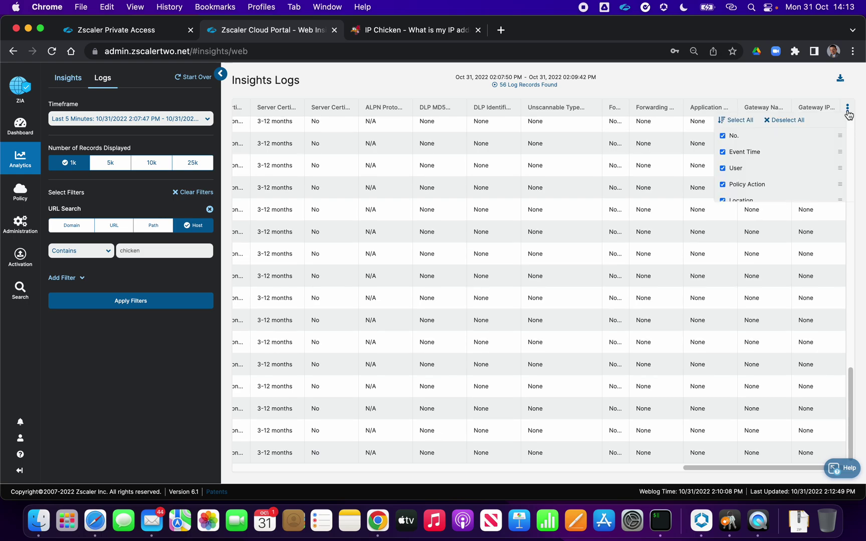
{"action": "scroll", "coordinate": [786, 172], "scroll_direction": "down", "scroll_amount": 10}
{"action": "scroll", "coordinate": [786, 174], "scroll_direction": "up", "scroll_amount": 5}
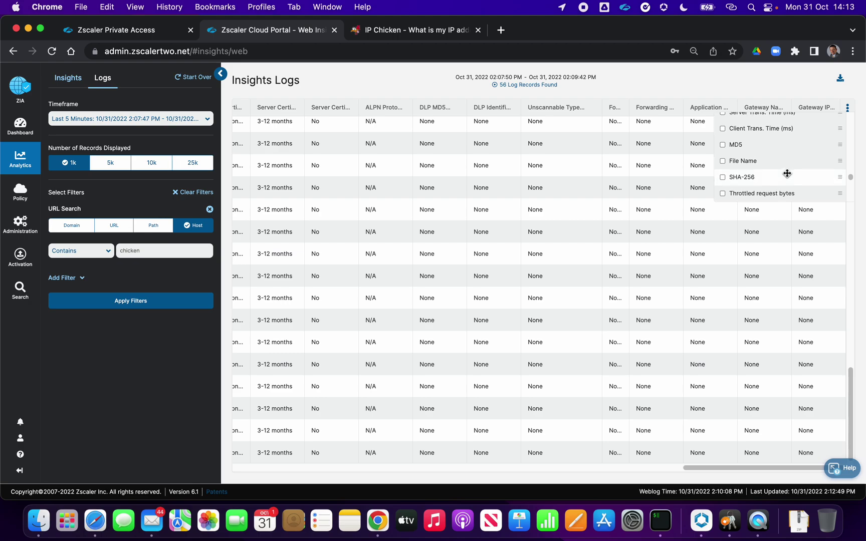
{"action": "scroll", "coordinate": [786, 173], "scroll_direction": "up", "scroll_amount": 2}
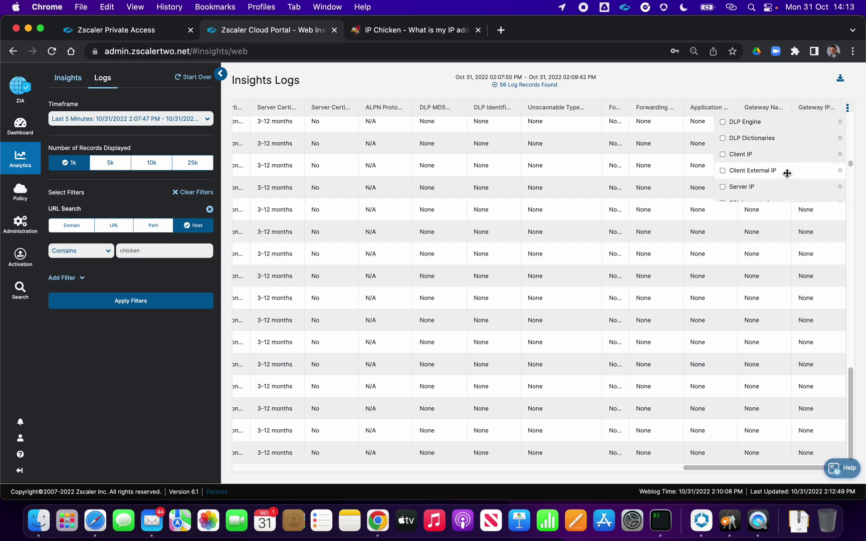
{"action": "scroll", "coordinate": [786, 173], "scroll_direction": "down", "scroll_amount": 1}
{"action": "left_click", "coordinate": [722, 161]}
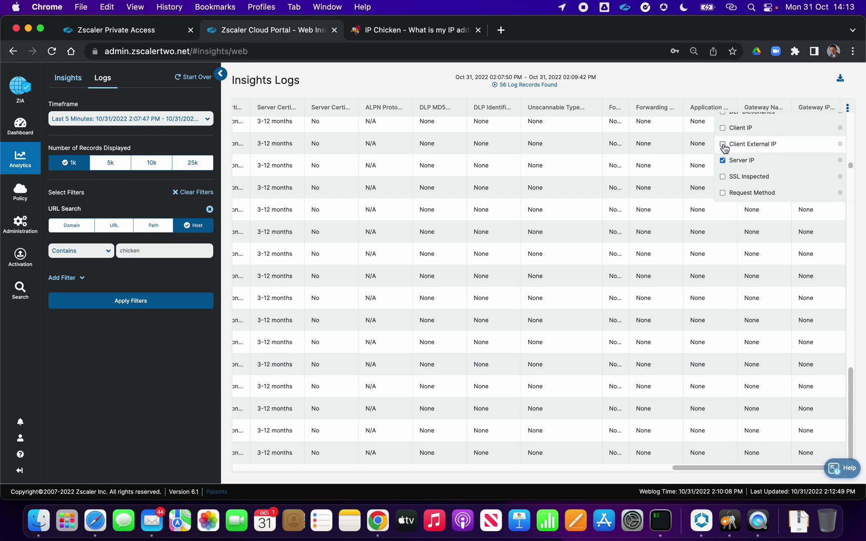
{"action": "left_click", "coordinate": [723, 144]}
{"action": "scroll", "coordinate": [724, 140], "scroll_direction": "up", "scroll_amount": 3}
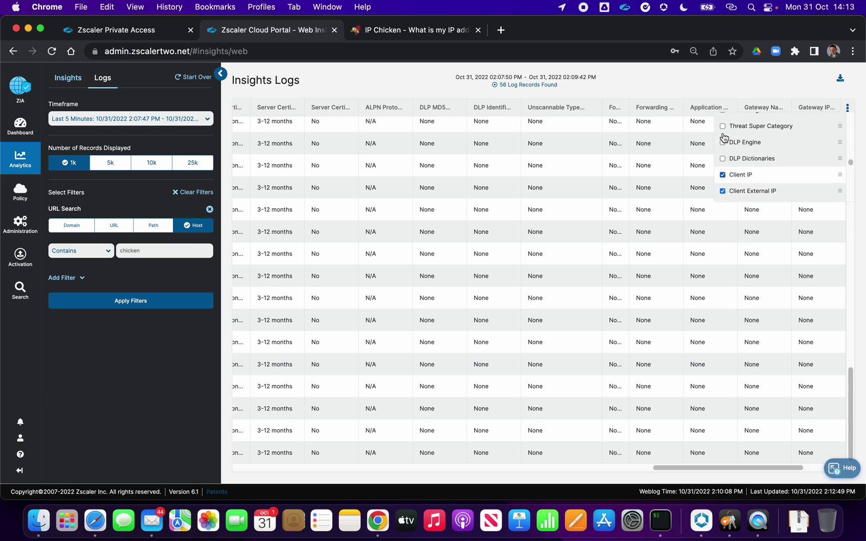
{"action": "scroll", "coordinate": [723, 137], "scroll_direction": "up", "scroll_amount": 8}
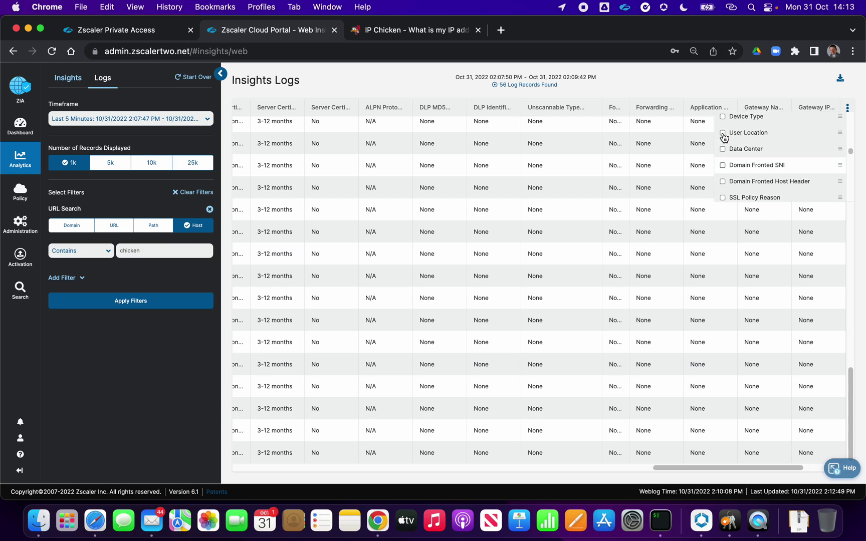
{"action": "scroll", "coordinate": [723, 137], "scroll_direction": "up", "scroll_amount": 8}
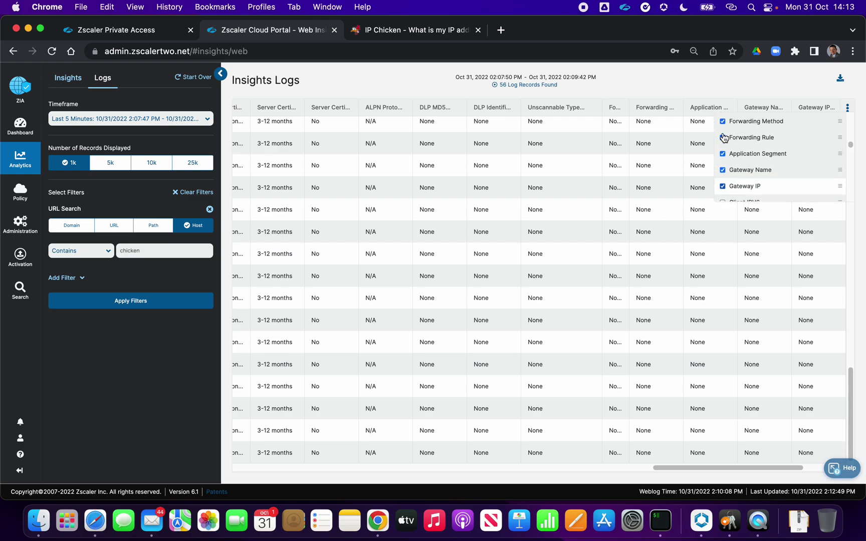
{"action": "scroll", "coordinate": [723, 137], "scroll_direction": "down", "scroll_amount": 1}
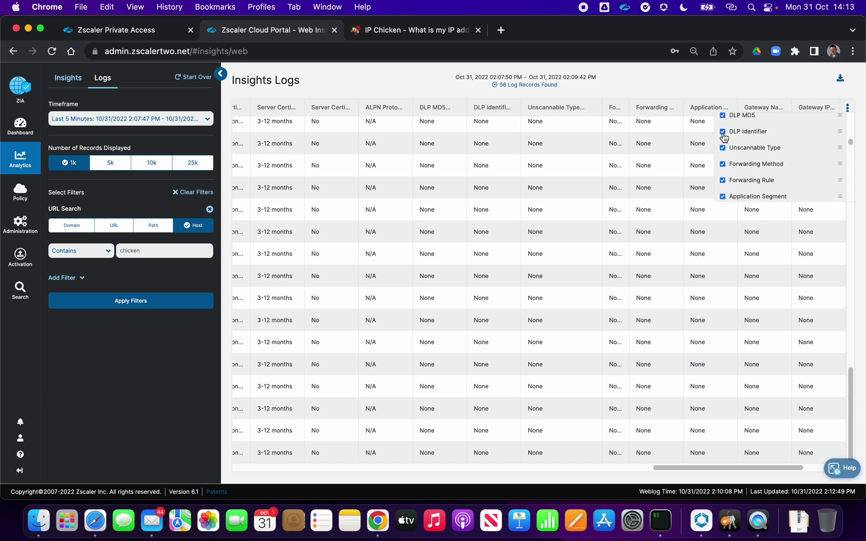
Widen the Forwarding Rule and Forwarding Method columns to read their values
{"action": "scroll", "coordinate": [740, 459], "scroll_direction": "right", "scroll_amount": 5}
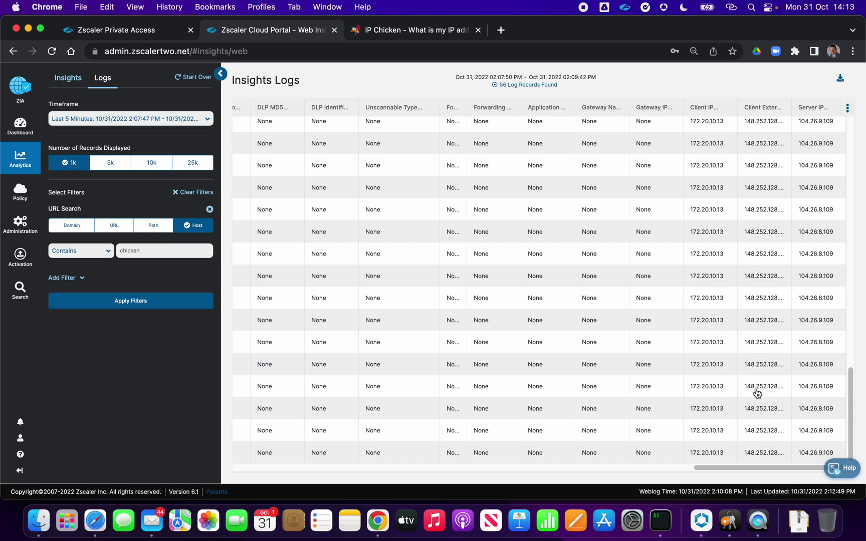
{"action": "scroll", "coordinate": [756, 393], "scroll_direction": "left", "scroll_amount": 4}
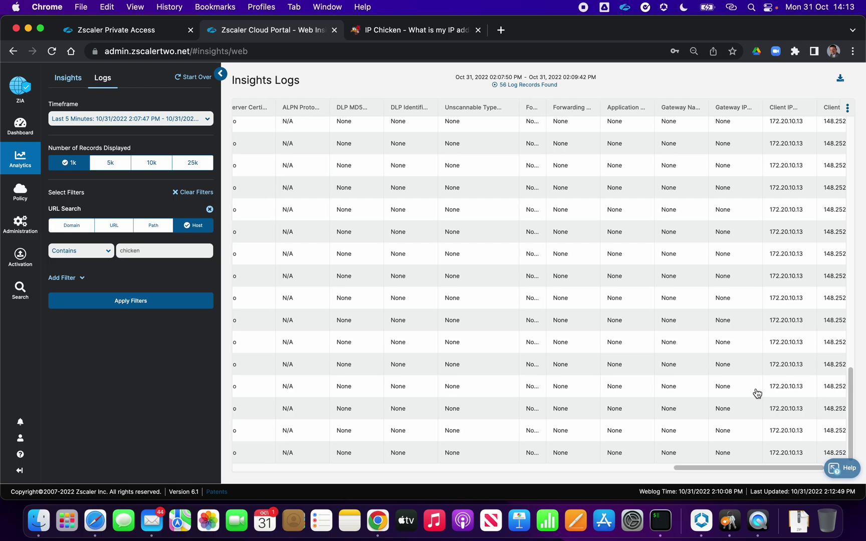
{"action": "scroll", "coordinate": [593, 372], "scroll_direction": "down", "scroll_amount": 1}
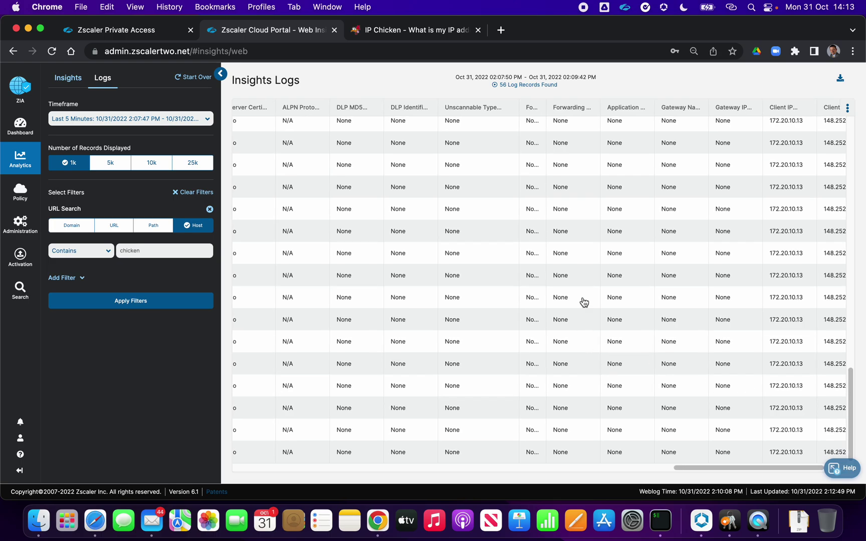
{"action": "left_click_drag", "start_coordinate": [600, 110], "coordinate": [646, 111]}
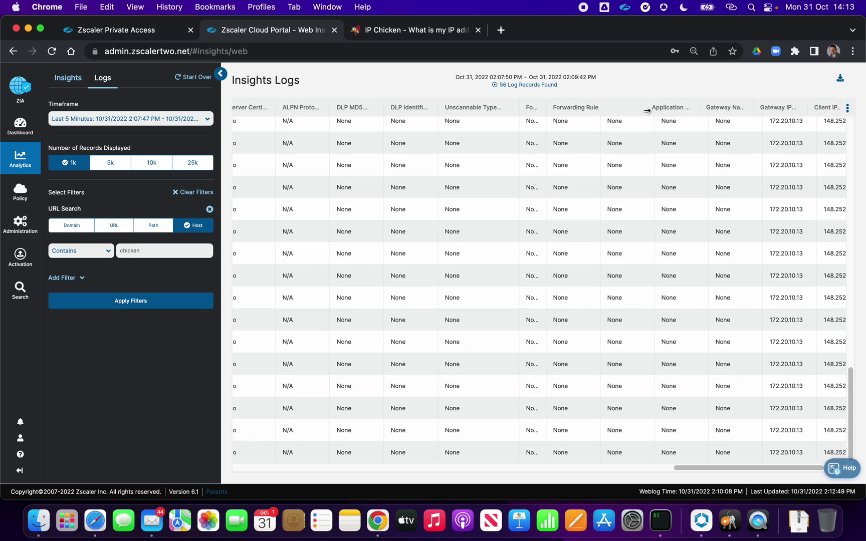
{"action": "left_click_drag", "start_coordinate": [547, 104], "coordinate": [600, 104]}
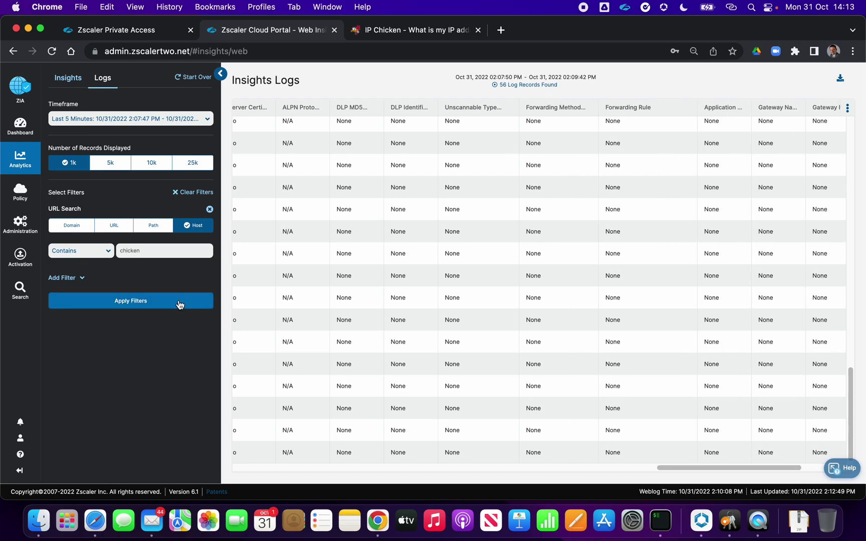
Search the last 2 minutes, which returns nothing, then rerun the search over the last 5 minutes
{"action": "left_click", "coordinate": [105, 124]}
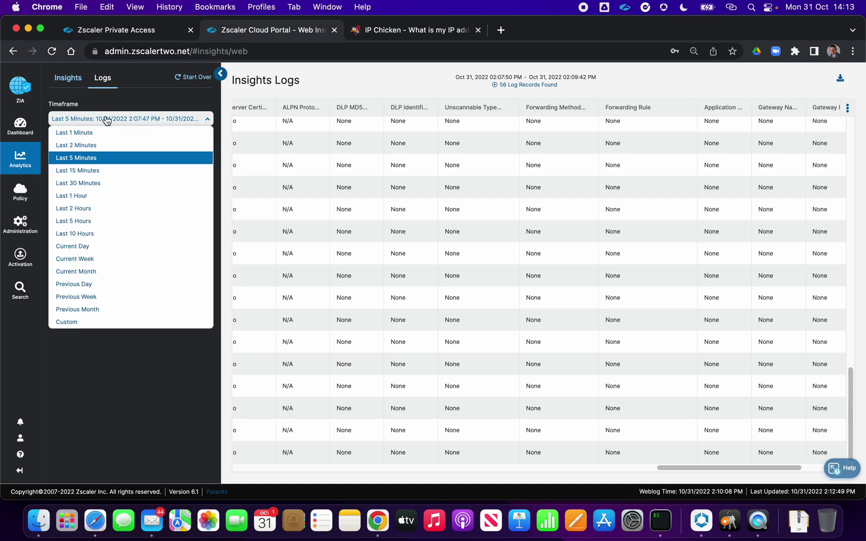
{"action": "left_click", "coordinate": [92, 143]}
{"action": "left_click", "coordinate": [120, 301]}
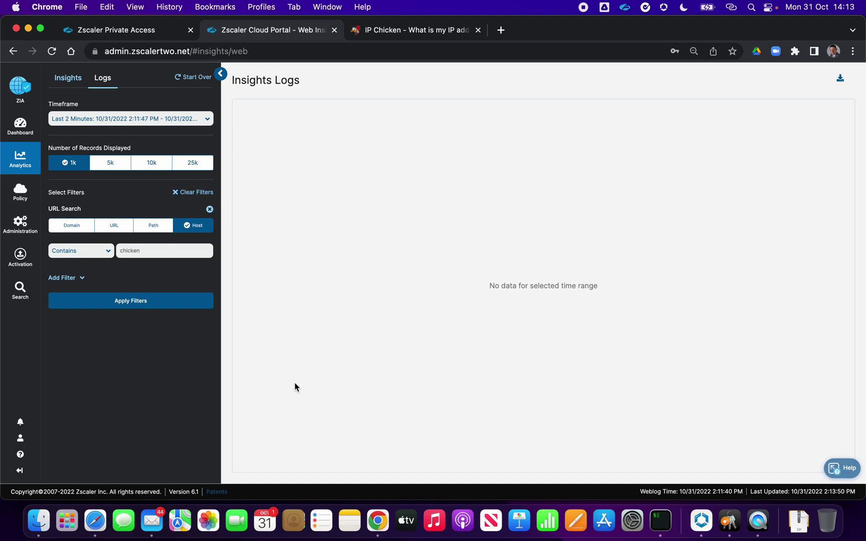
{"action": "left_click", "coordinate": [151, 125]}
{"action": "left_click", "coordinate": [138, 158]}
{"action": "left_click", "coordinate": [145, 302]}
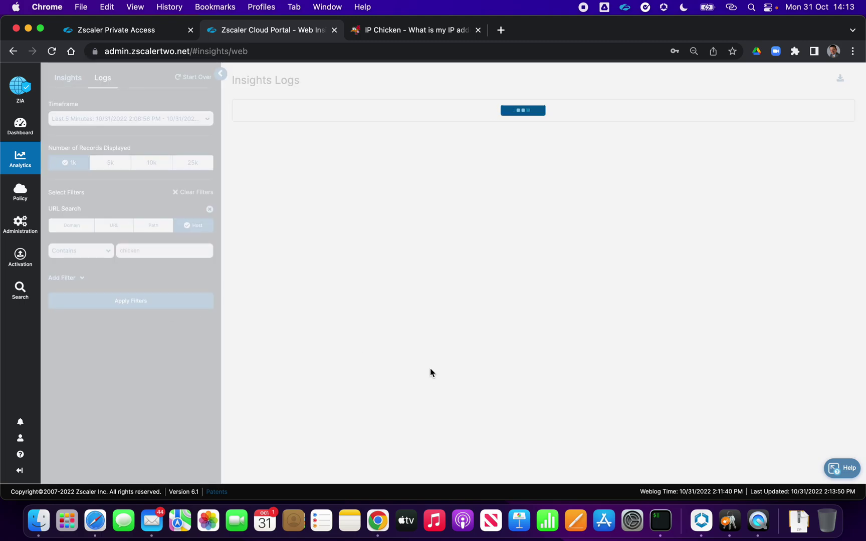
Check that the newest of 45 records show ZPA forwarding via the IPChicken rule and gateway, then view IP Chicken
{"action": "scroll", "coordinate": [431, 373], "scroll_direction": "down", "scroll_amount": 10}
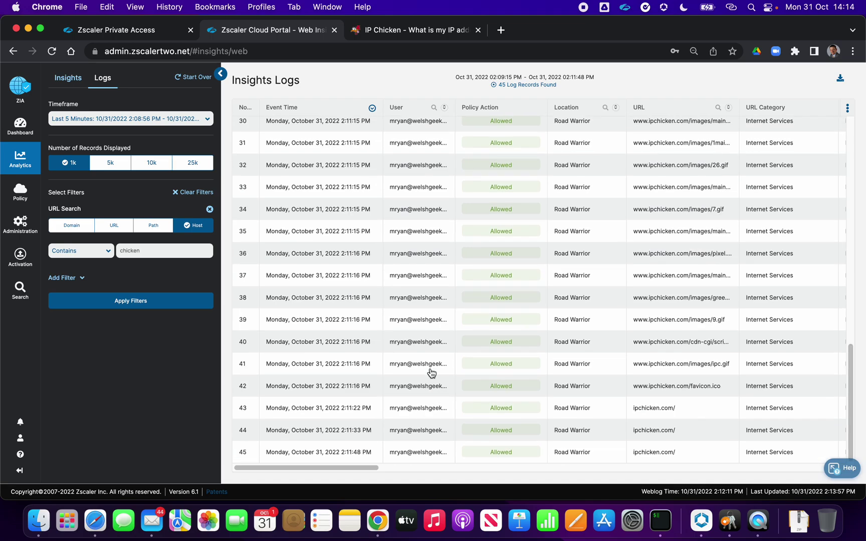
{"action": "scroll", "coordinate": [431, 373], "scroll_direction": "right", "scroll_amount": 15}
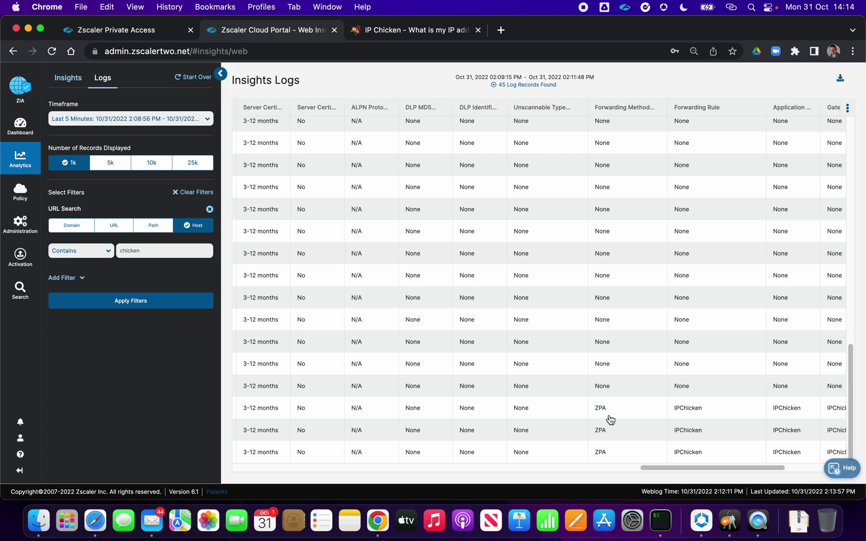
{"action": "scroll", "coordinate": [706, 429], "scroll_direction": "right", "scroll_amount": 5}
{"action": "scroll", "coordinate": [711, 429], "scroll_direction": "right", "scroll_amount": 5}
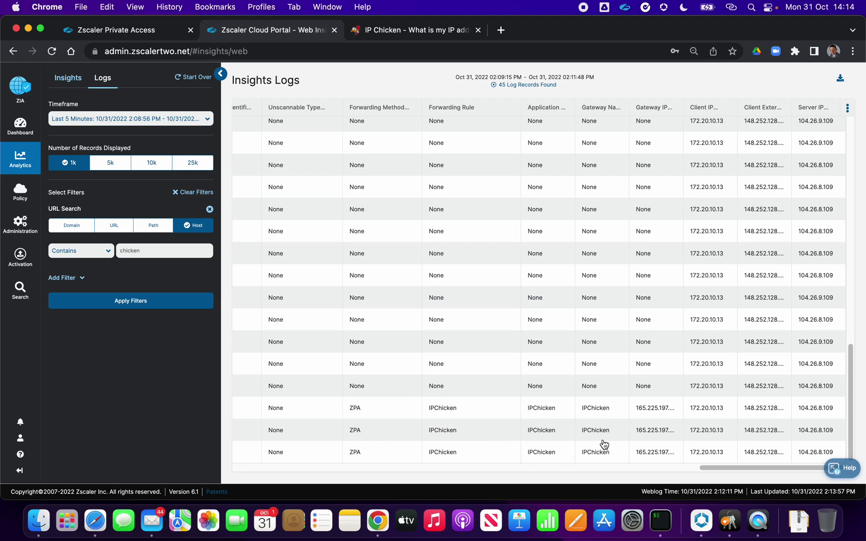
{"action": "left_click", "coordinate": [412, 31]}
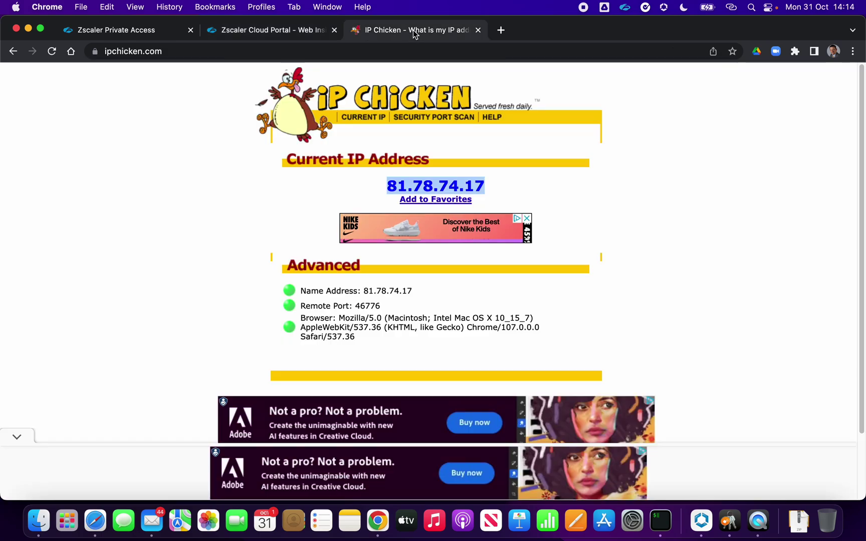